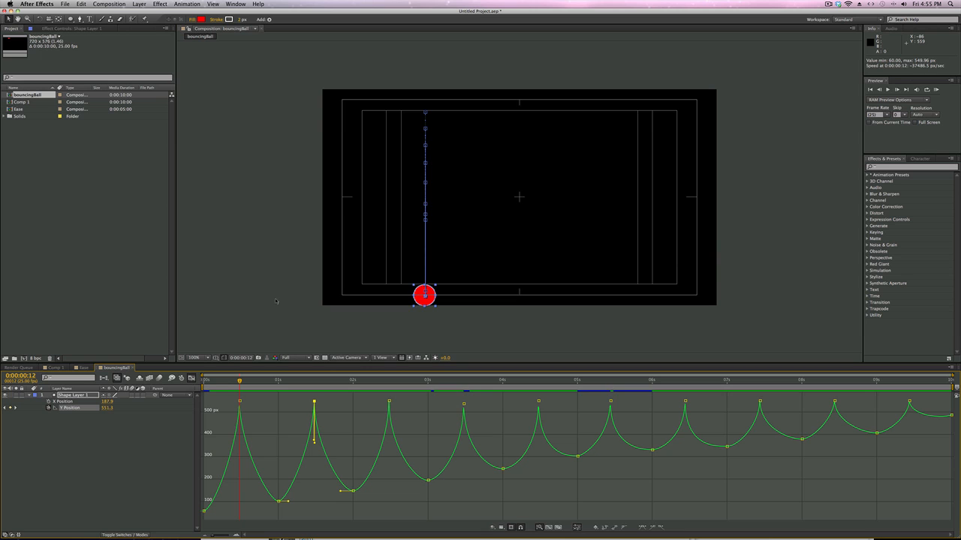
Step: Preview the bouncingBall animation, stop playback and clear the selection
{"action": "key", "text": "space"}
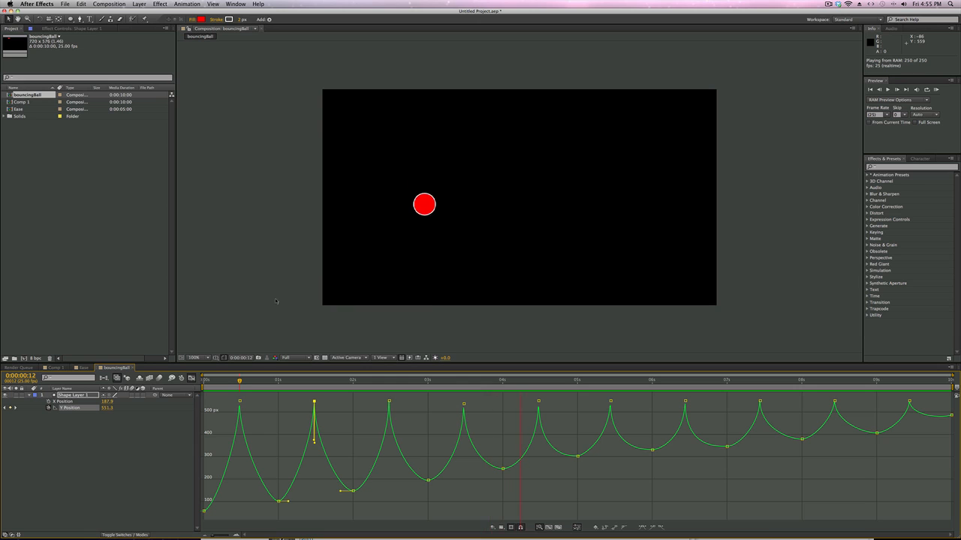
{"action": "key", "text": "'"}
{"action": "left_click", "coordinate": [269, 250]}
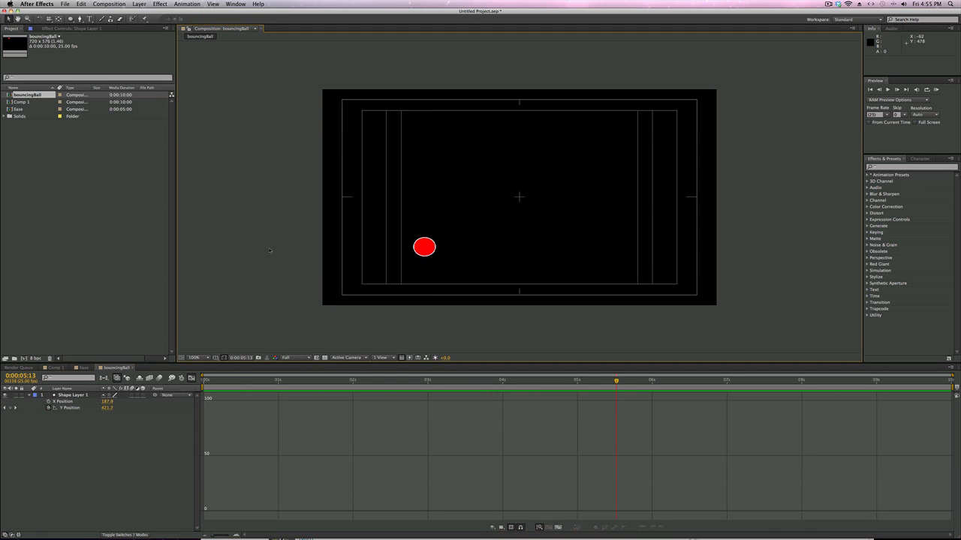
Step: Create a composition named bounceball with the PAL D1/DV Widescreen preset, 25 fps and a 10-second duration
{"action": "left_click", "coordinate": [110, 5]}
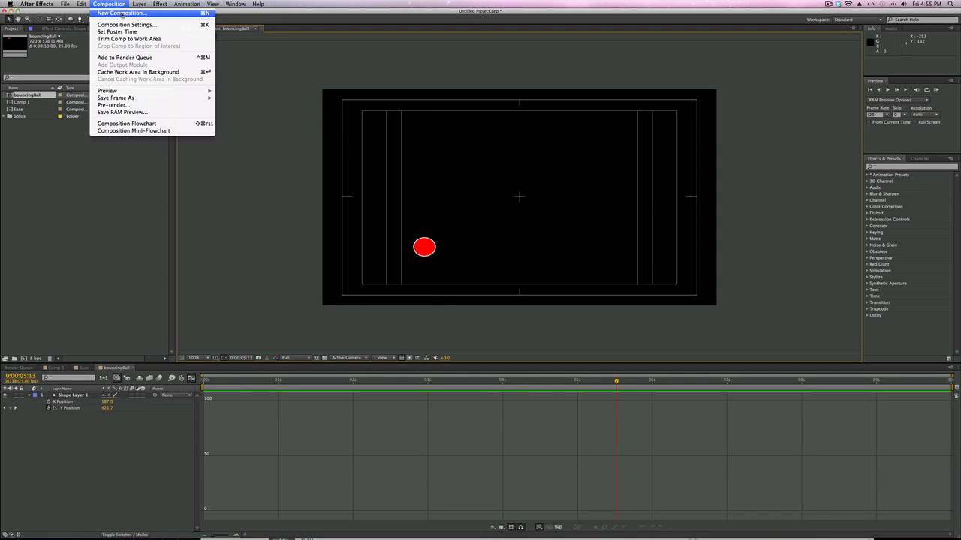
{"action": "left_click", "coordinate": [120, 12]}
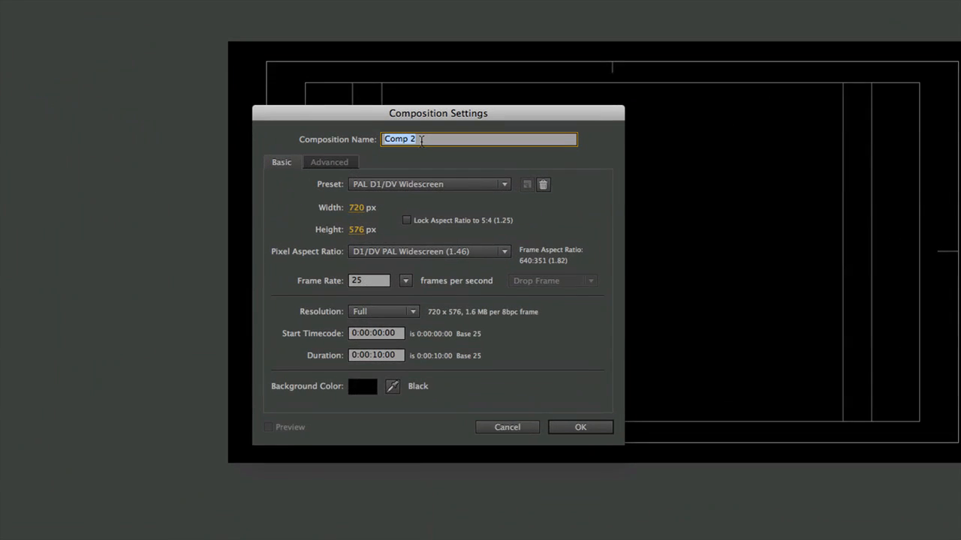
{"action": "type", "text": "background"}
{"action": "left_click", "coordinate": [574, 438]}
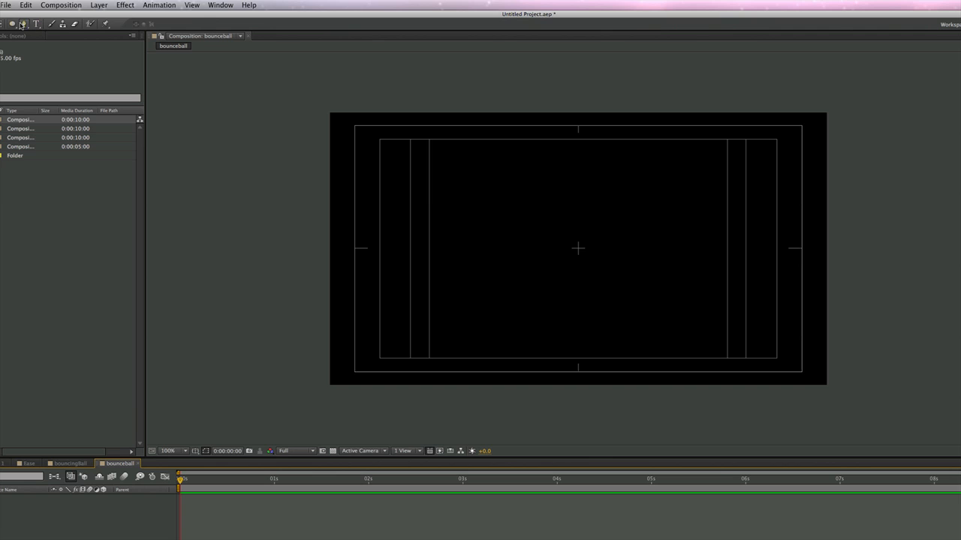
Step: Draw a small red circle with a thin white stroke at the centre of the composition, using the title/action safe guides for alignment
{"action": "left_click_drag", "start_coordinate": [12, 23], "coordinate": [67, 47]}
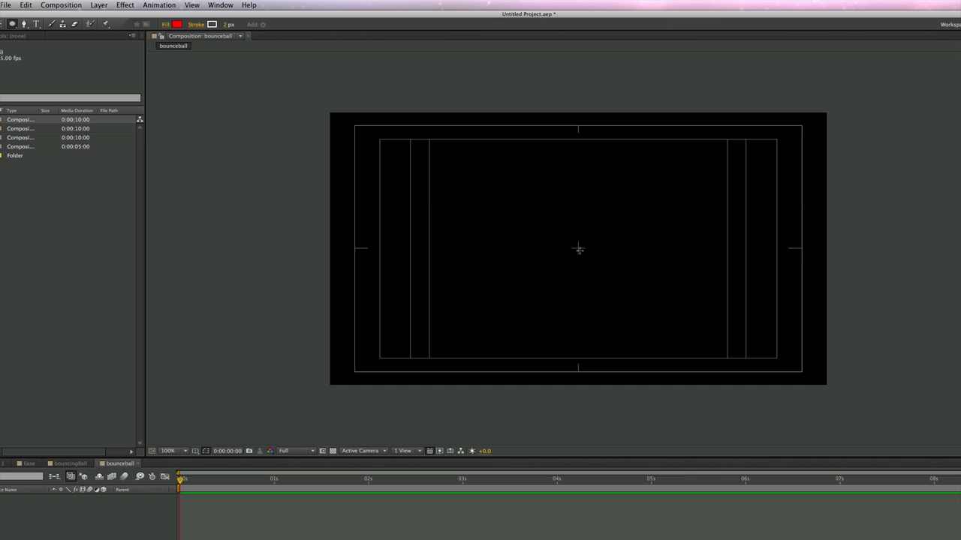
{"action": "left_click_drag", "start_coordinate": [395, 178], "coordinate": [462, 242]}
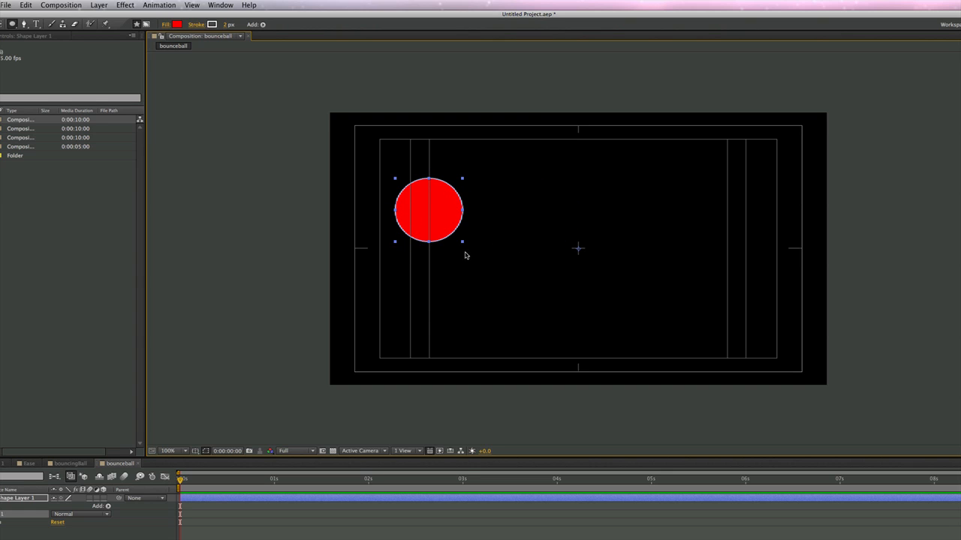
{"action": "key", "text": "super+z"}
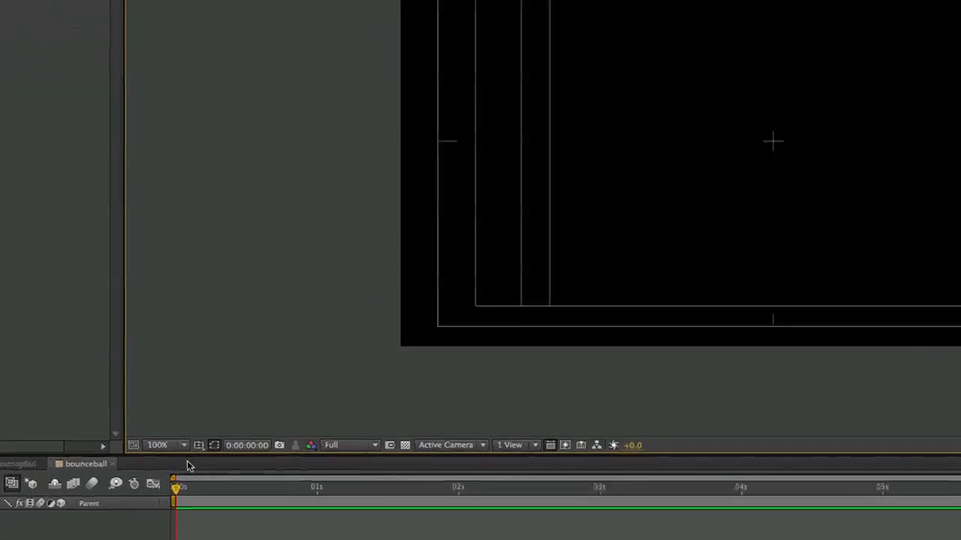
{"action": "left_click", "coordinate": [201, 440]}
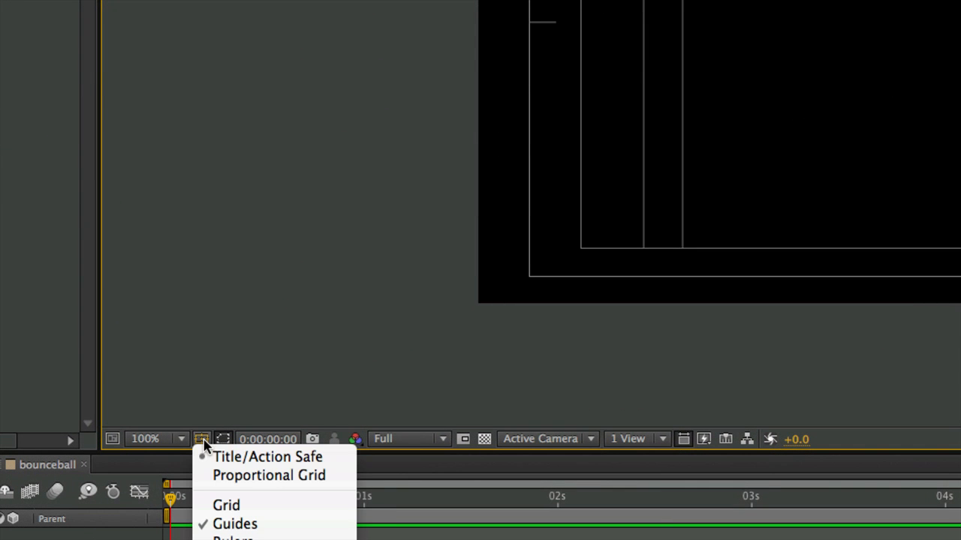
{"action": "left_click", "coordinate": [251, 413]}
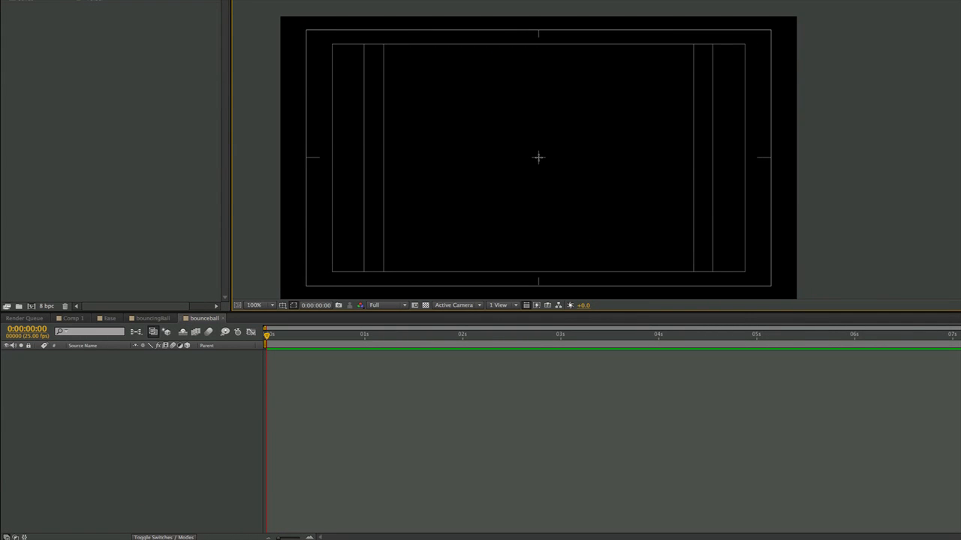
{"action": "left_click_drag", "start_coordinate": [539, 157], "coordinate": [552, 171]}
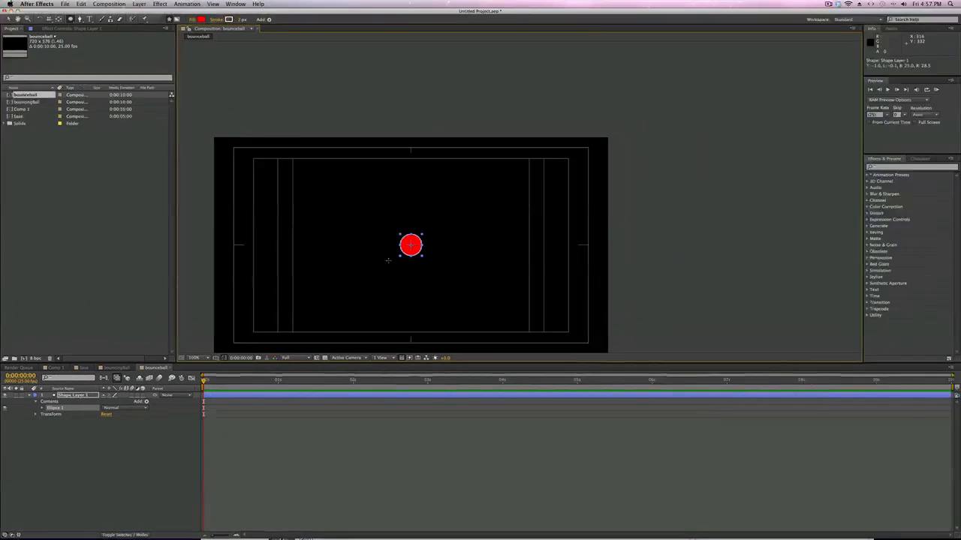
Step: Move the red ball straight up to the upper edge of the title-safe area, at position about 357.9, 56.0
{"action": "left_click", "coordinate": [9, 19]}
{"action": "left_click", "coordinate": [292, 201]}
{"action": "left_click_drag", "start_coordinate": [418, 244], "coordinate": [416, 153]}
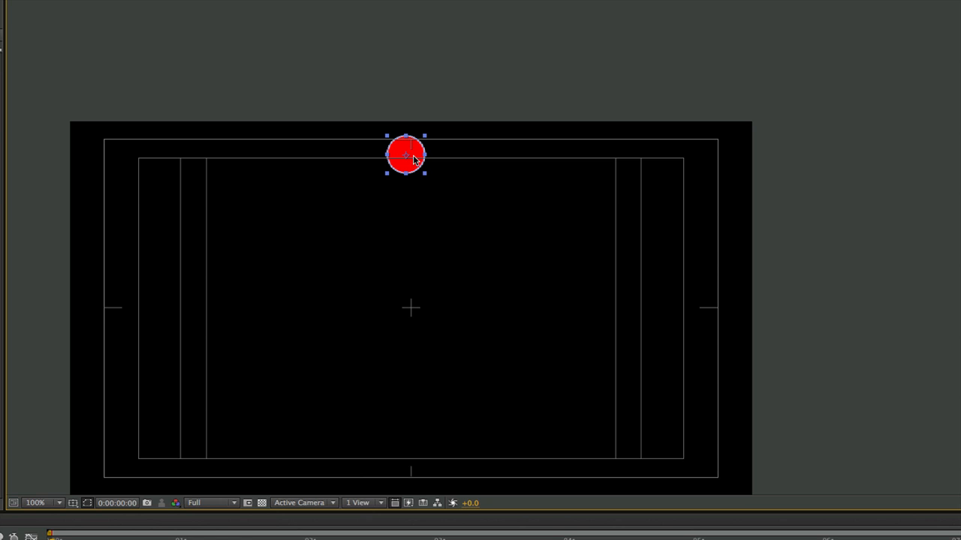
{"action": "left_click_drag", "start_coordinate": [414, 155], "coordinate": [412, 157]}
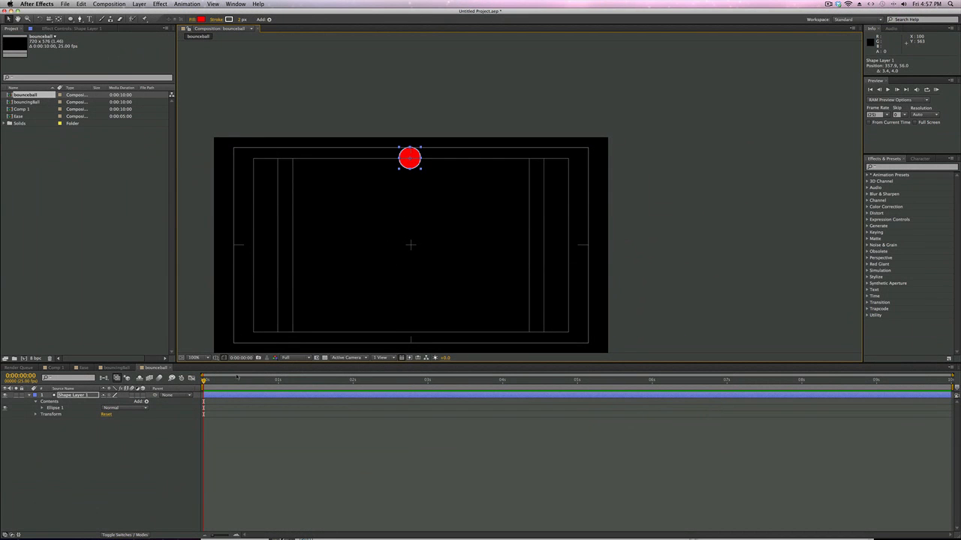
Step: Reveal the Position property of Shape Layer 1 and set its first keyframe at 0:00:00:00
{"action": "left_click", "coordinate": [215, 397]}
{"action": "key", "text": "p"}
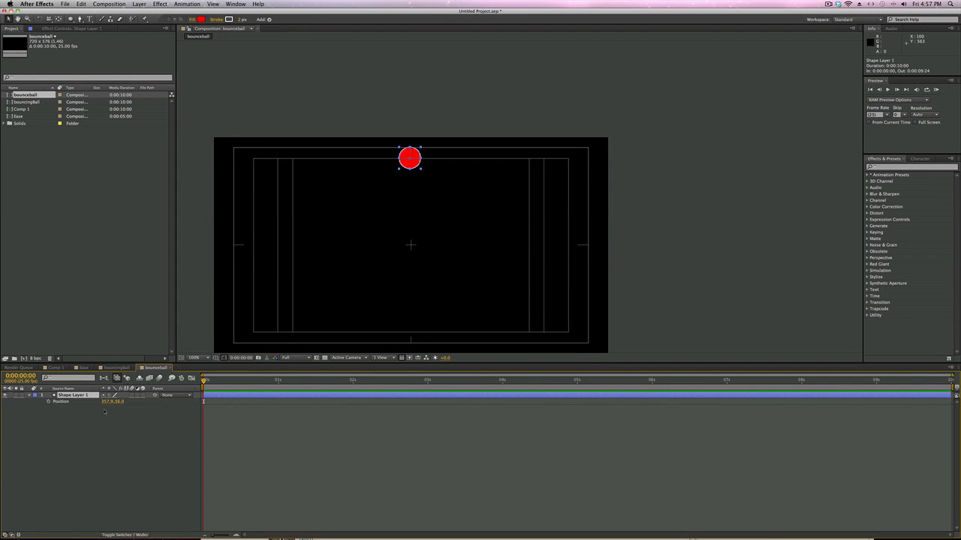
{"action": "left_click", "coordinate": [49, 401]}
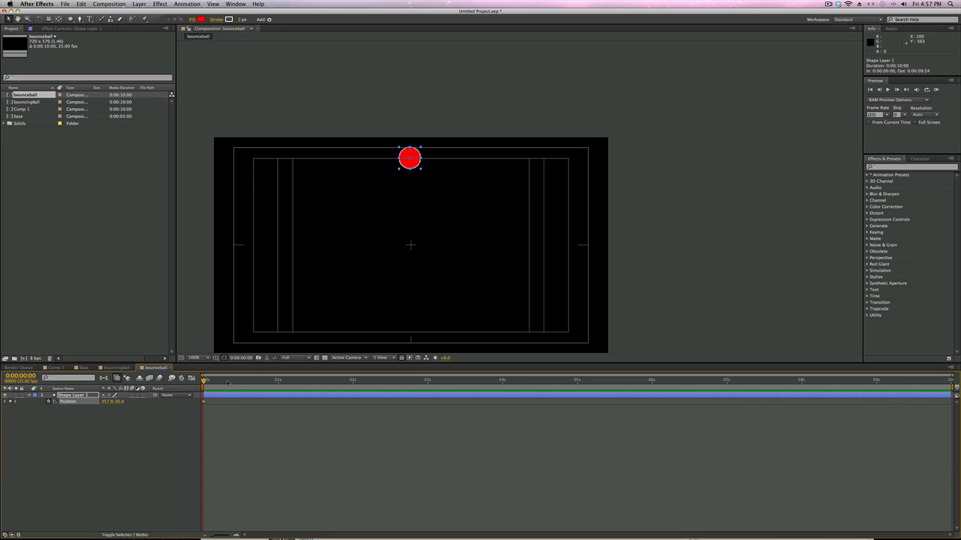
Step: At 0:00:00:12, move the ball down to the frame's lower edge at about 357.9, 548.0, and scrub through the drop
{"action": "left_click_drag", "start_coordinate": [204, 381], "coordinate": [242, 381]}
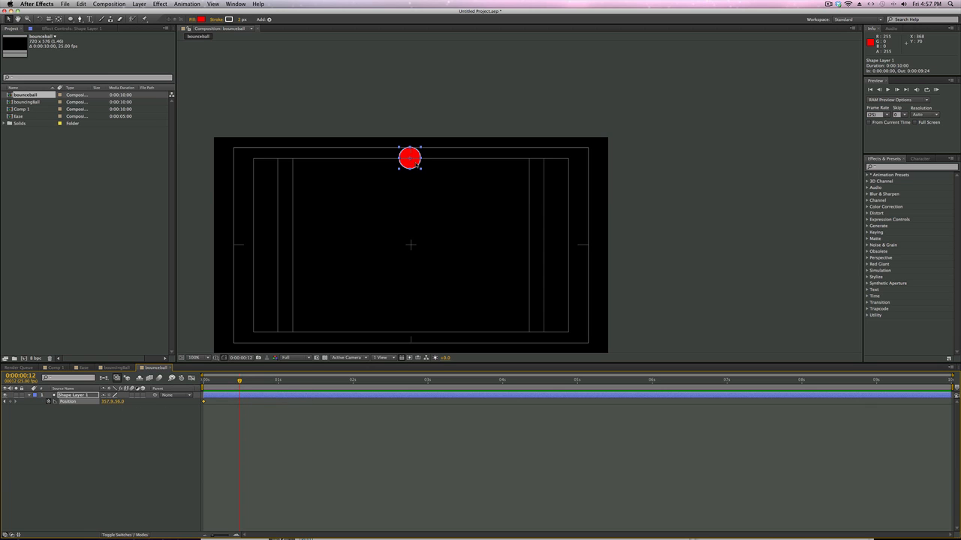
{"action": "left_click_drag", "start_coordinate": [414, 162], "coordinate": [412, 348]}
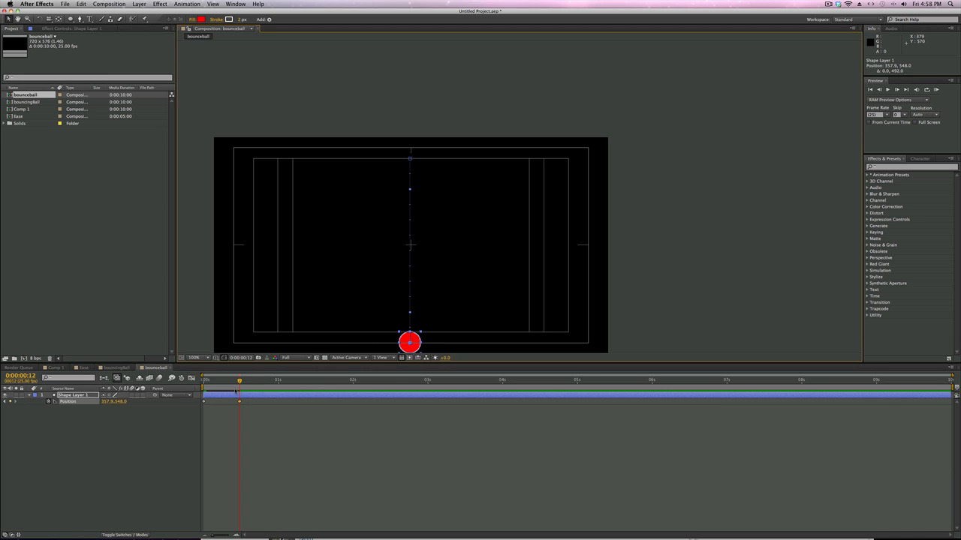
{"action": "left_click_drag", "start_coordinate": [239, 382], "coordinate": [209, 406]}
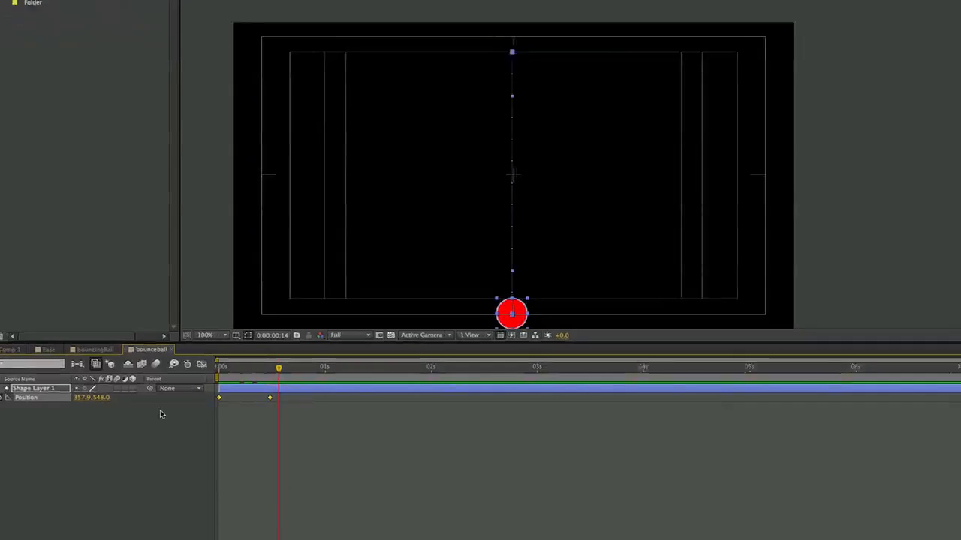
Step: Copy both Position keyframes and paste them at 0:00:01:00
{"action": "left_click", "coordinate": [123, 412]}
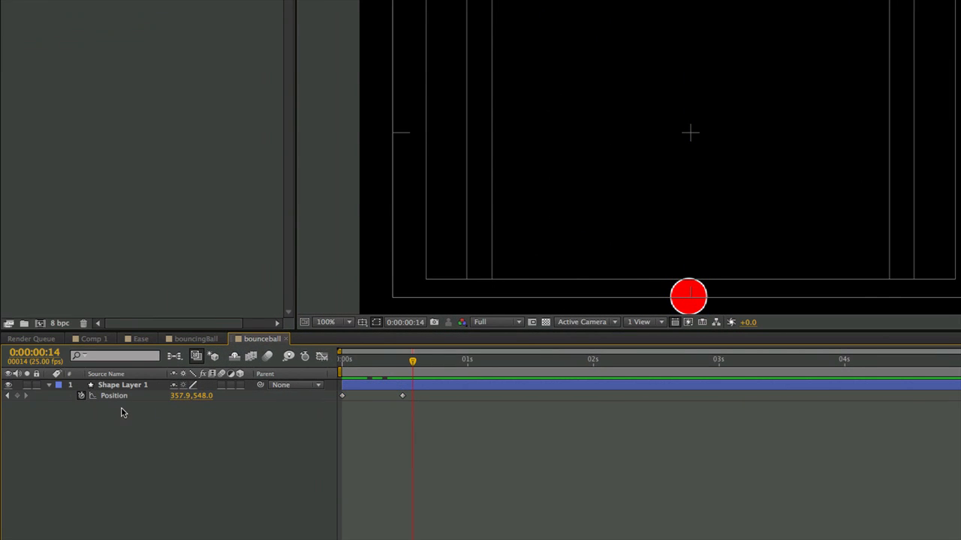
{"action": "left_click", "coordinate": [114, 397]}
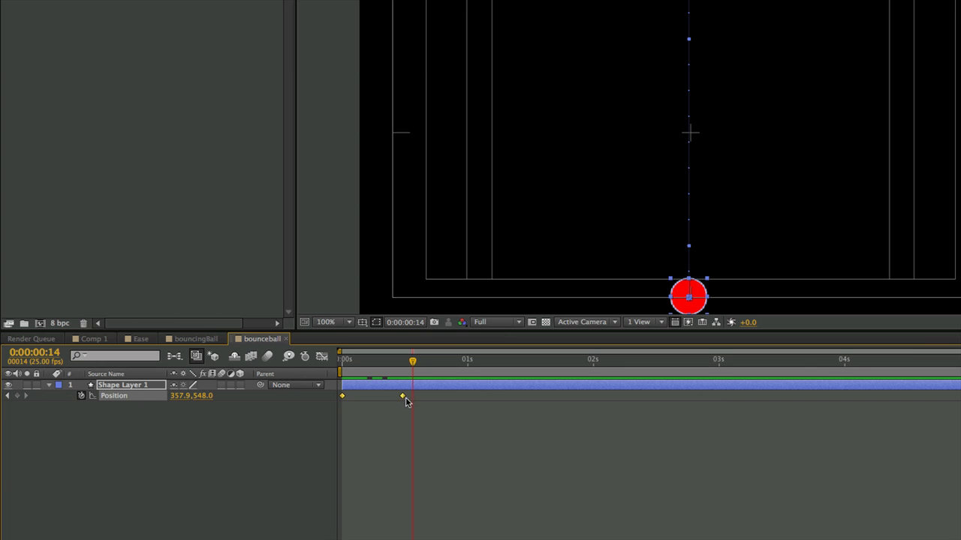
{"action": "left_click", "coordinate": [131, 412]}
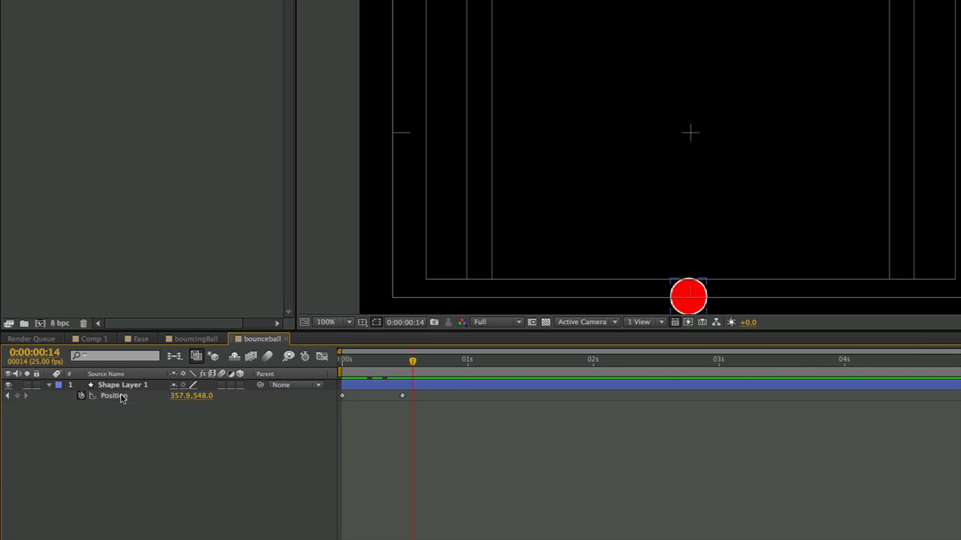
{"action": "left_click", "coordinate": [120, 398]}
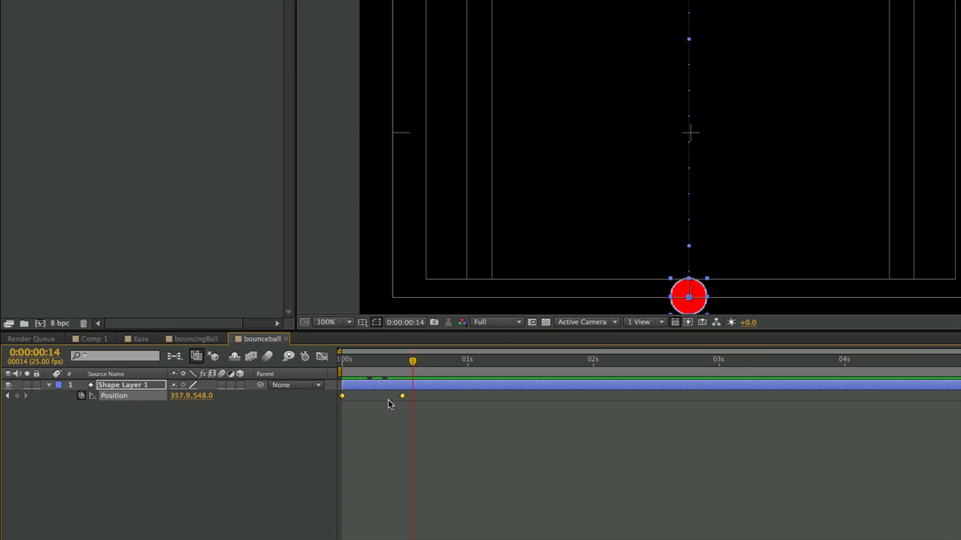
{"action": "left_click_drag", "start_coordinate": [412, 362], "coordinate": [468, 372]}
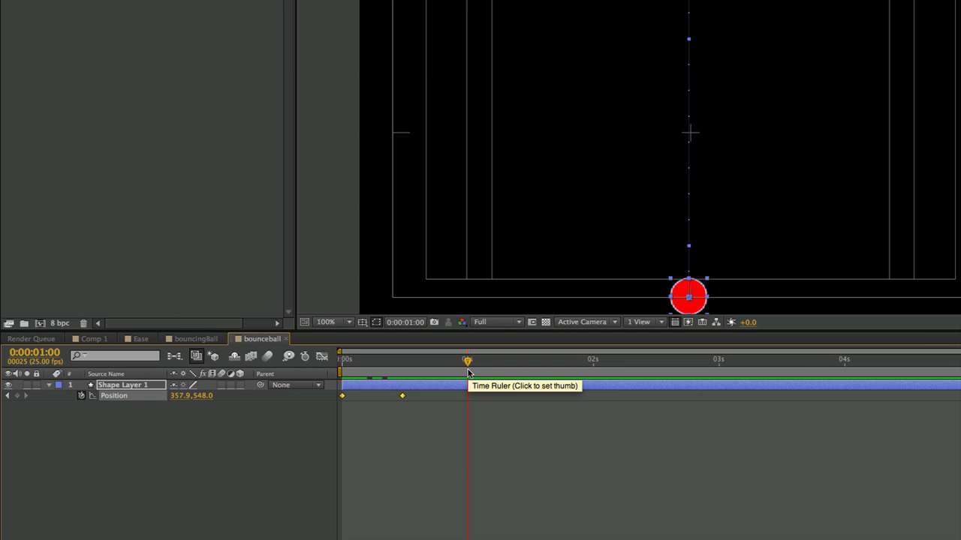
{"action": "key", "text": "ctrl+v"}
Step: Paste the copied pair of Position keyframes at 2, 3 and 4 seconds
{"action": "left_click_drag", "start_coordinate": [468, 362], "coordinate": [595, 375]}
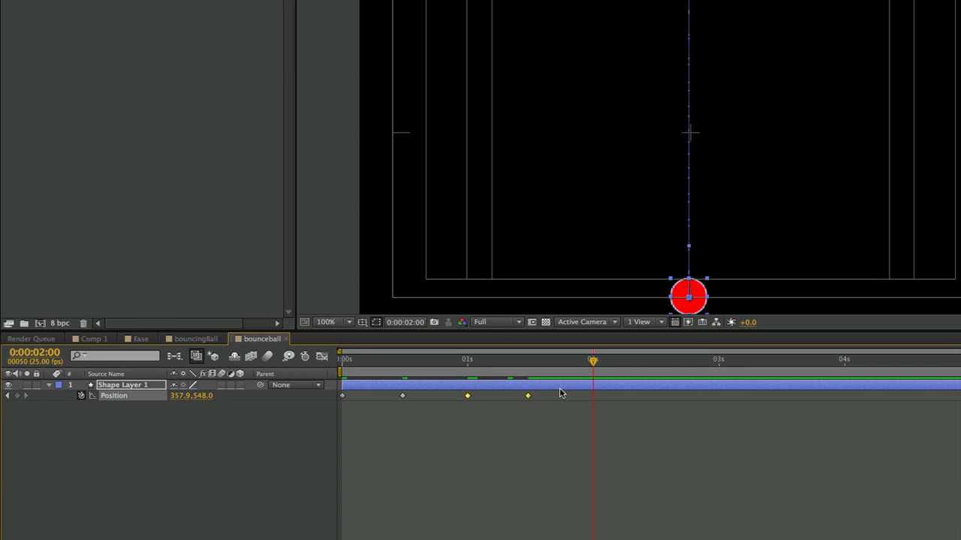
{"action": "key", "text": "ctrl+v"}
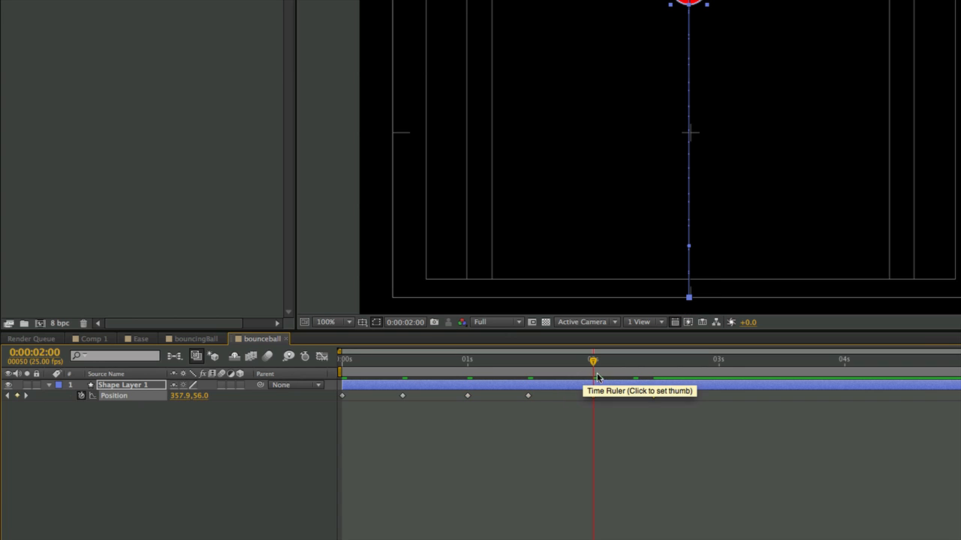
{"action": "left_click_drag", "start_coordinate": [597, 364], "coordinate": [719, 368]}
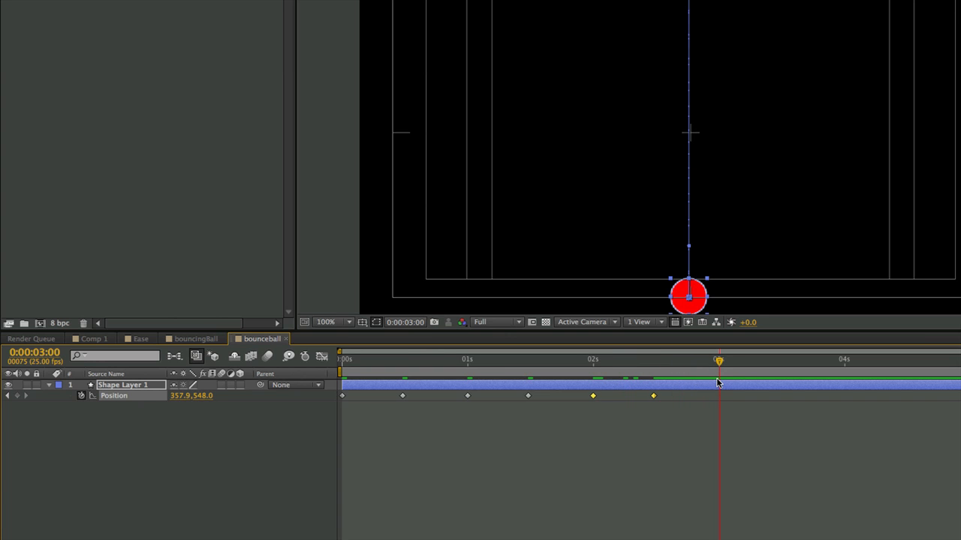
{"action": "key", "text": "ctrl+v"}
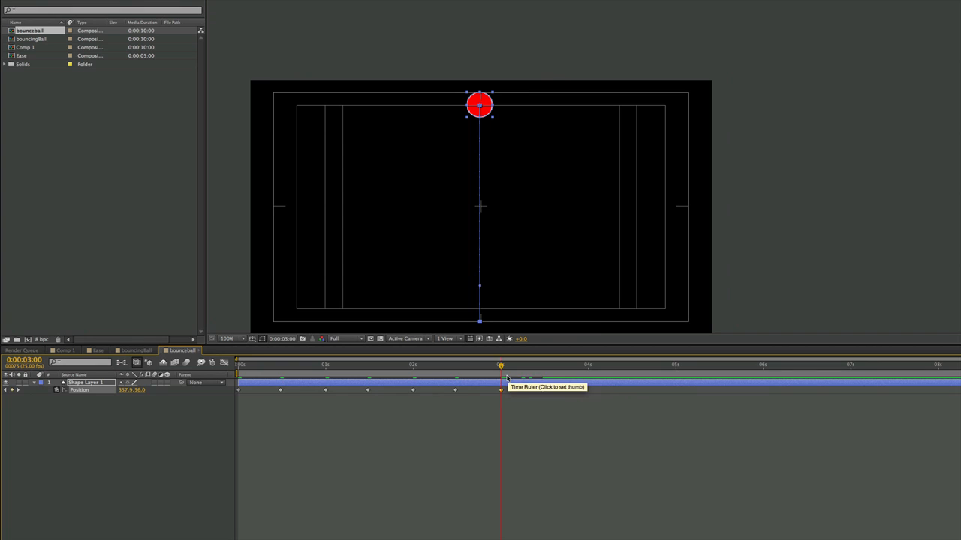
{"action": "left_click", "coordinate": [588, 367]}
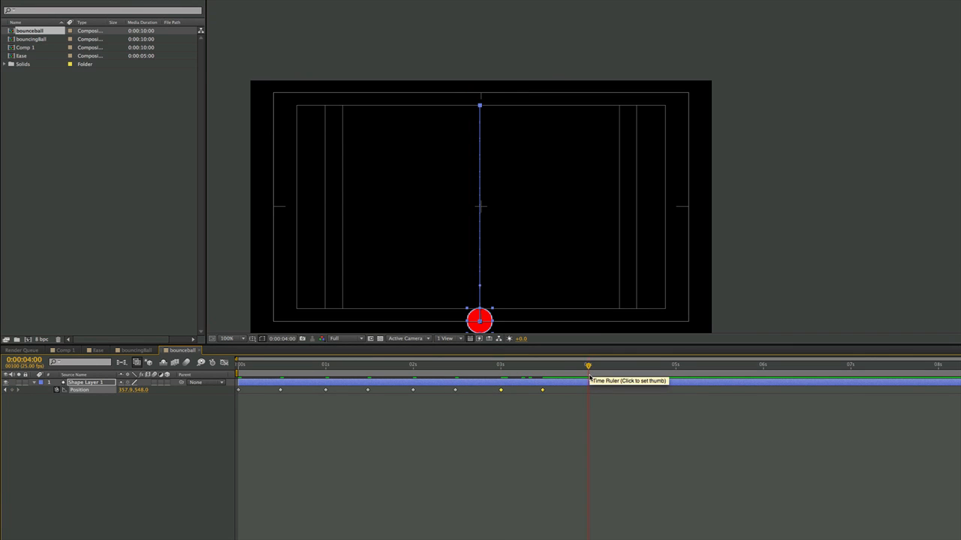
{"action": "key", "text": "ctrl+v"}
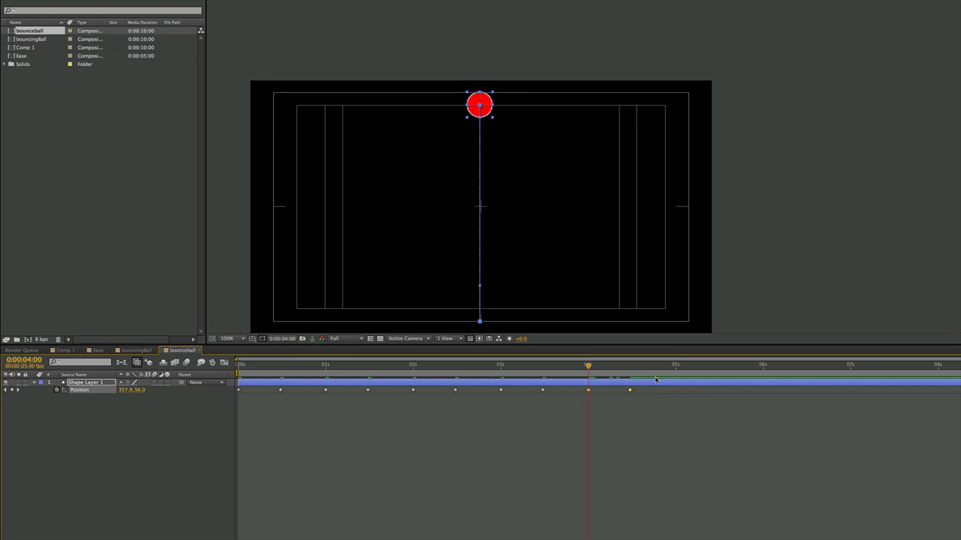
Step: Copy all Position keyframes from the first five seconds and paste them at 0:00:05:00
{"action": "left_click_drag", "start_coordinate": [646, 387], "coordinate": [234, 401]}
{"action": "left_click", "coordinate": [676, 367]}
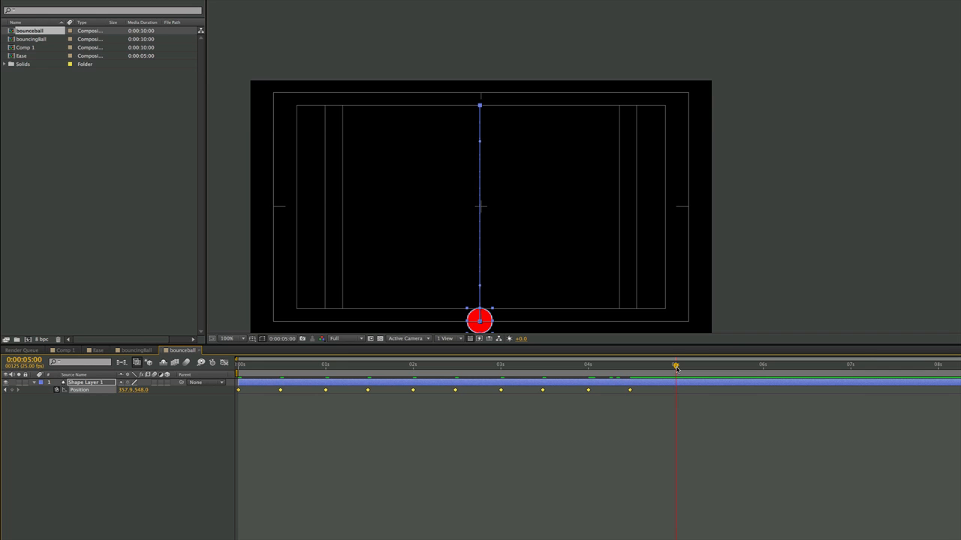
{"action": "key", "text": "ctrl+v"}
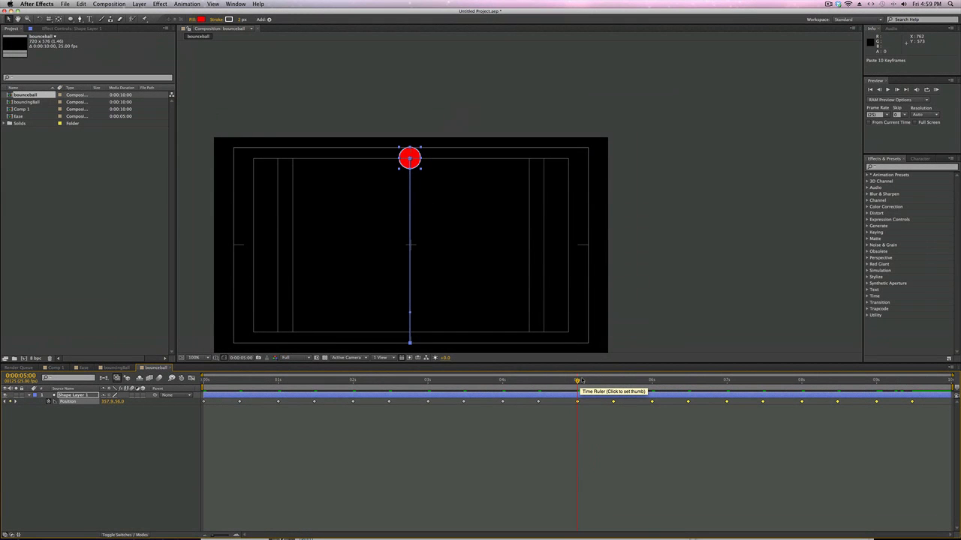
Step: Copy the first Position keyframe and paste it on the last frame, 0:00:09:24
{"action": "left_click_drag", "start_coordinate": [585, 383], "coordinate": [948, 383]}
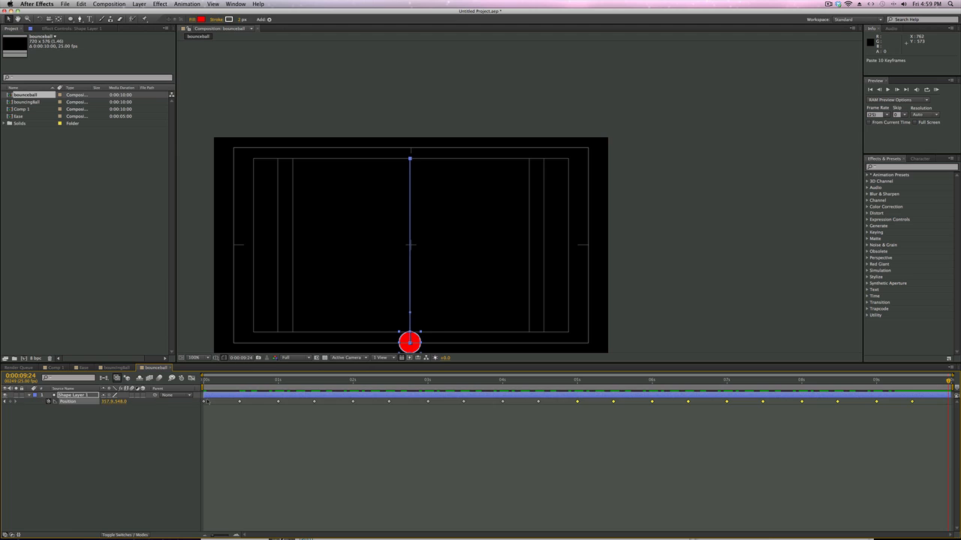
{"action": "left_click_drag", "start_coordinate": [208, 400], "coordinate": [202, 406]}
{"action": "key", "text": "super+c"}
{"action": "key", "text": "super+v"}
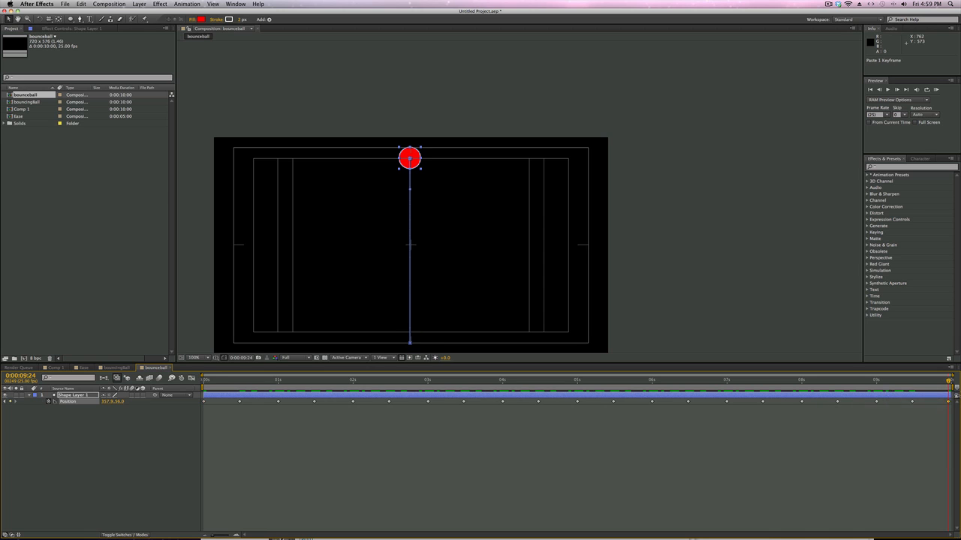
Step: Preview the repeated up-and-down ball movement, stop playback and centre the composition in the viewer
{"action": "key", "text": "space"}
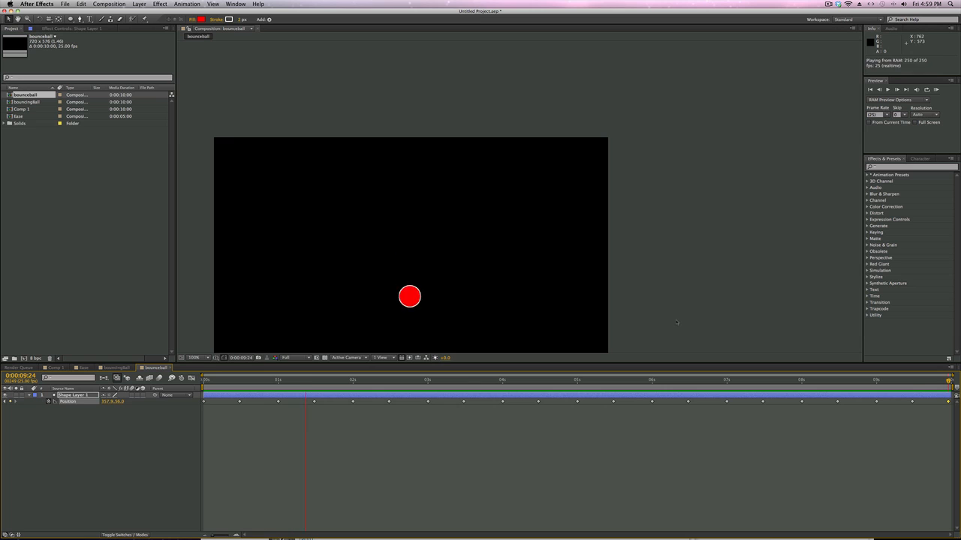
{"action": "key", "text": "space"}
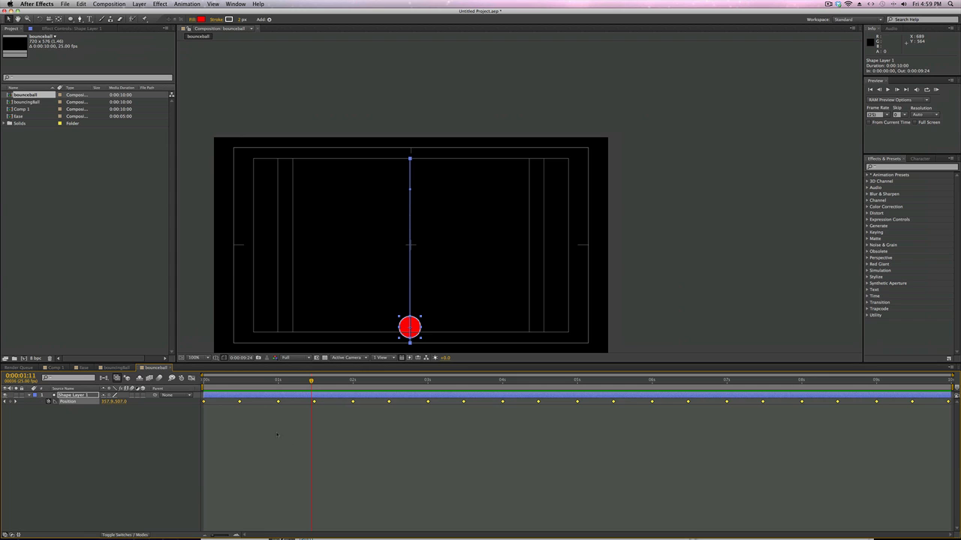
{"action": "left_click_drag", "start_coordinate": [401, 273], "coordinate": [477, 217]}
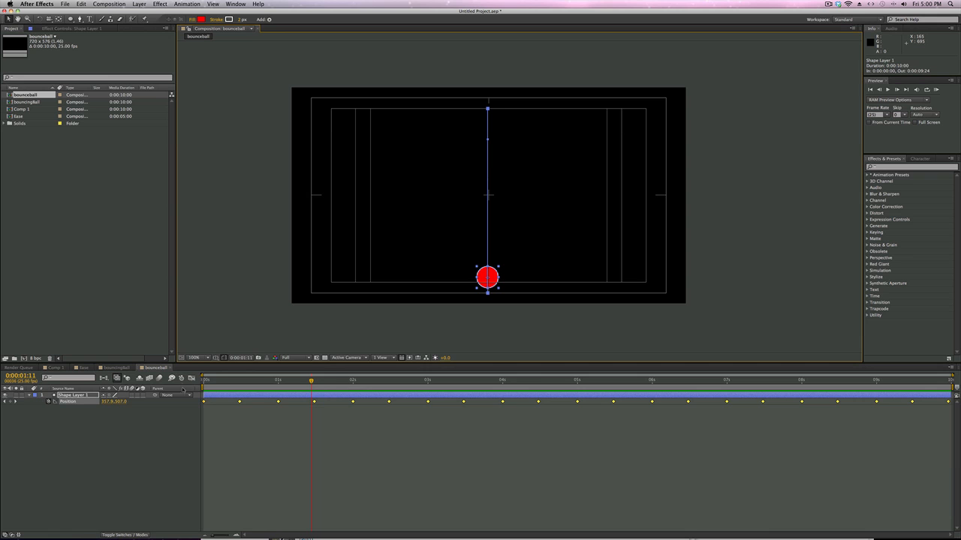
Step: Show the Position curves in the Graph Editor and review the ball's motion against them from the start of the composition
{"action": "left_click", "coordinate": [191, 378]}
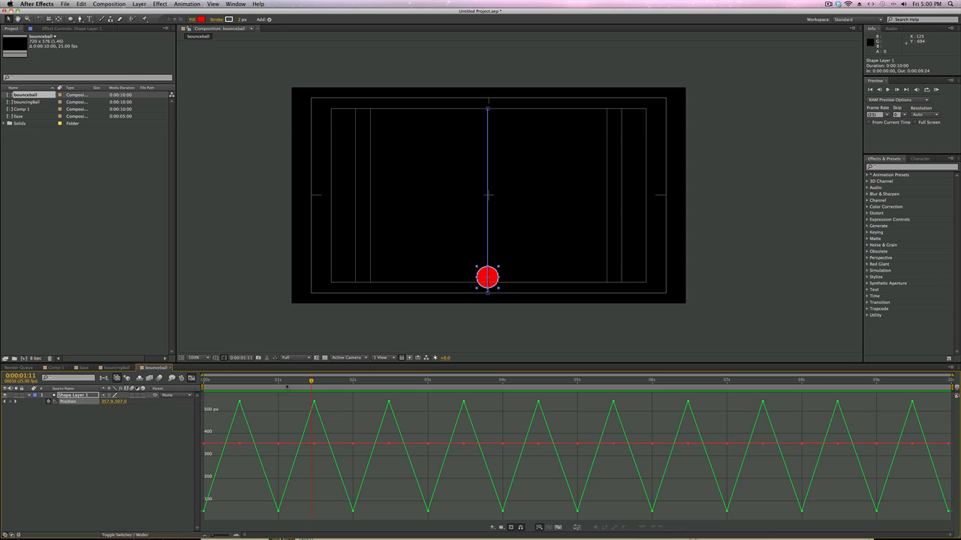
{"action": "left_click_drag", "start_coordinate": [287, 385], "coordinate": [239, 383]}
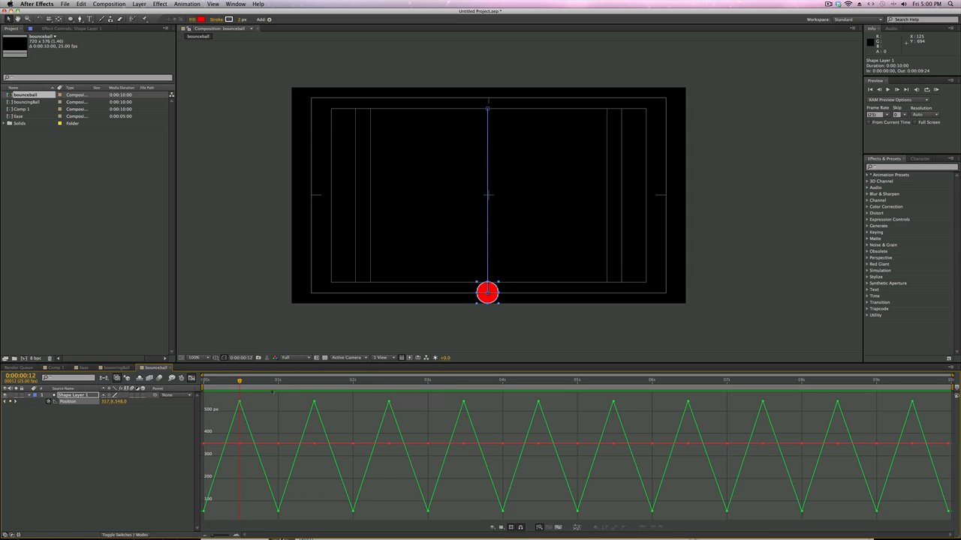
{"action": "key", "text": "space"}
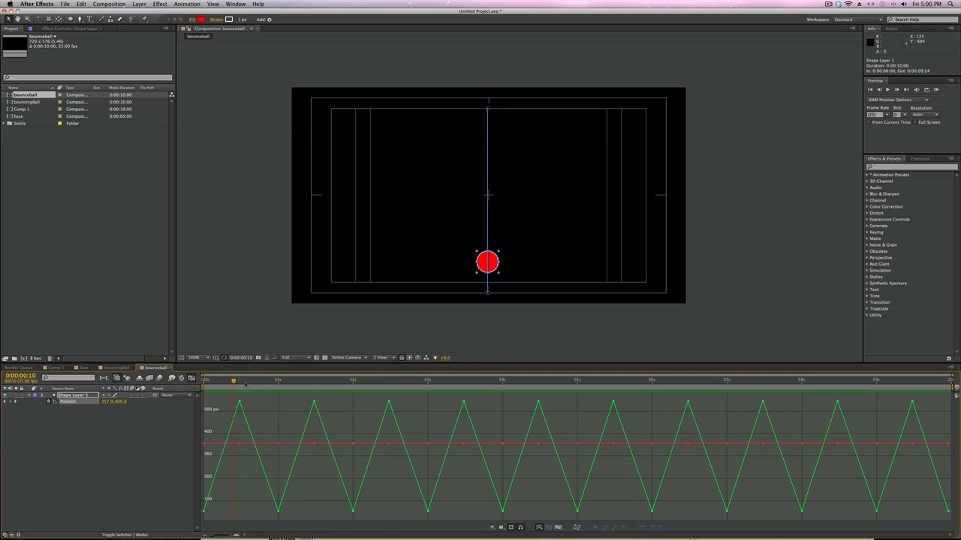
{"action": "left_click_drag", "start_coordinate": [234, 381], "coordinate": [204, 381]}
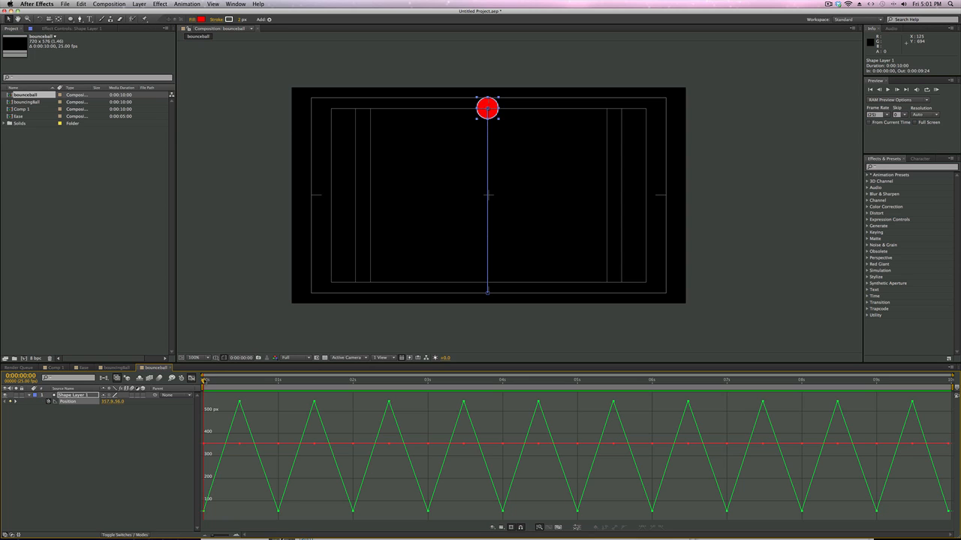
{"action": "key", "text": "space"}
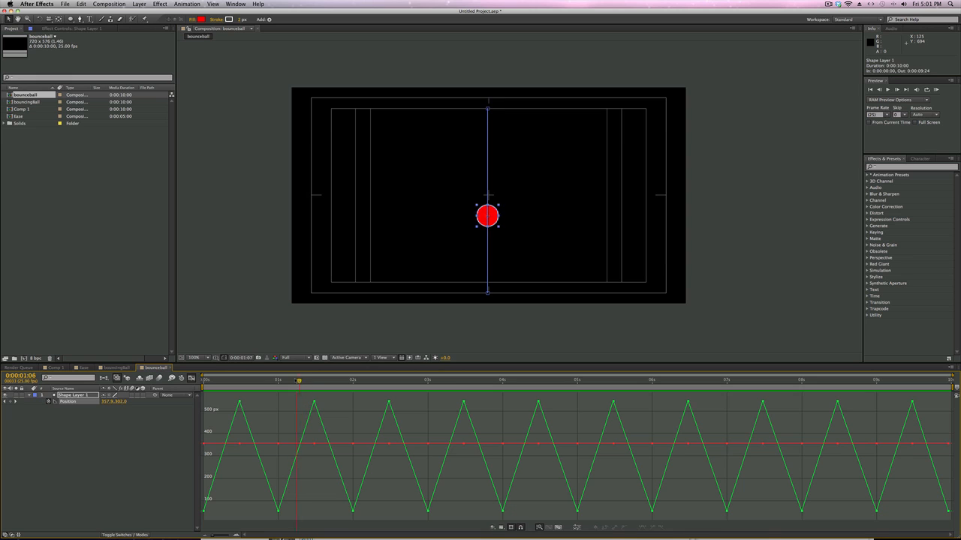
Step: Separate the ball layer's Position into X and Y dimensions and display only the Y Position curve
{"action": "left_click", "coordinate": [278, 444]}
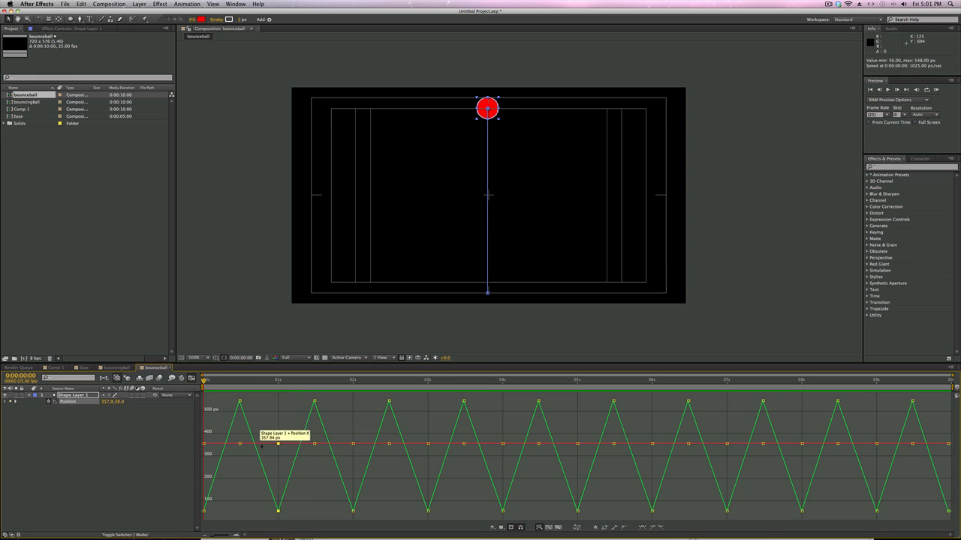
{"action": "left_click", "coordinate": [69, 402]}
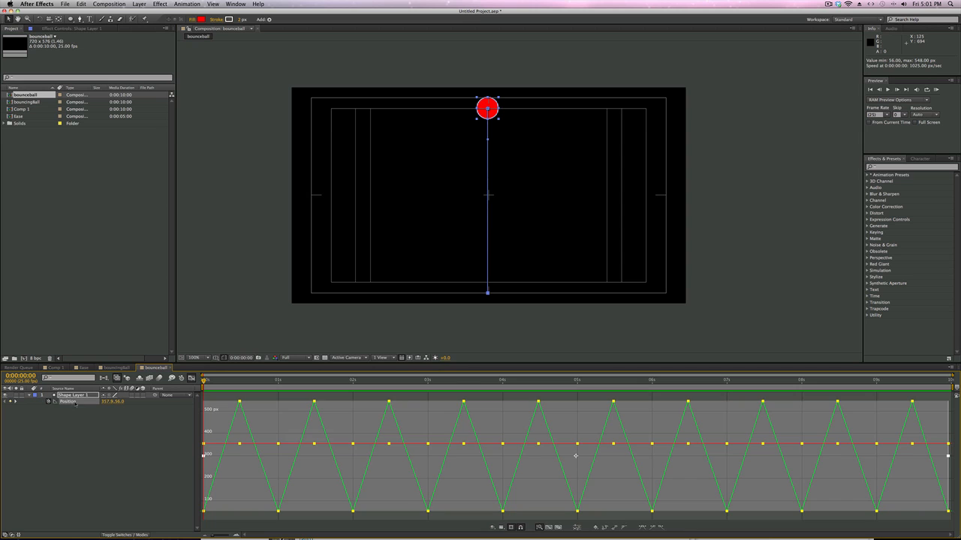
{"action": "left_click", "coordinate": [73, 415]}
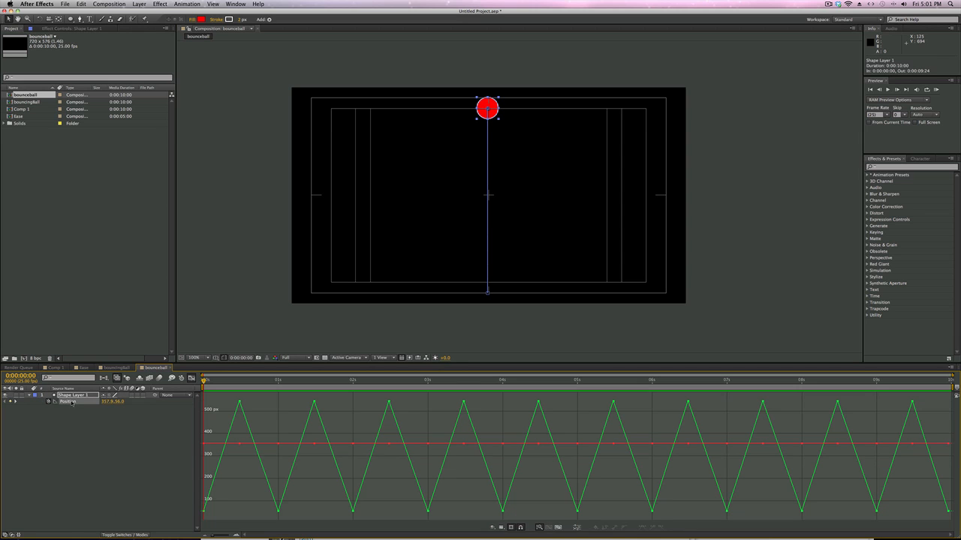
{"action": "right_click", "coordinate": [73, 402]}
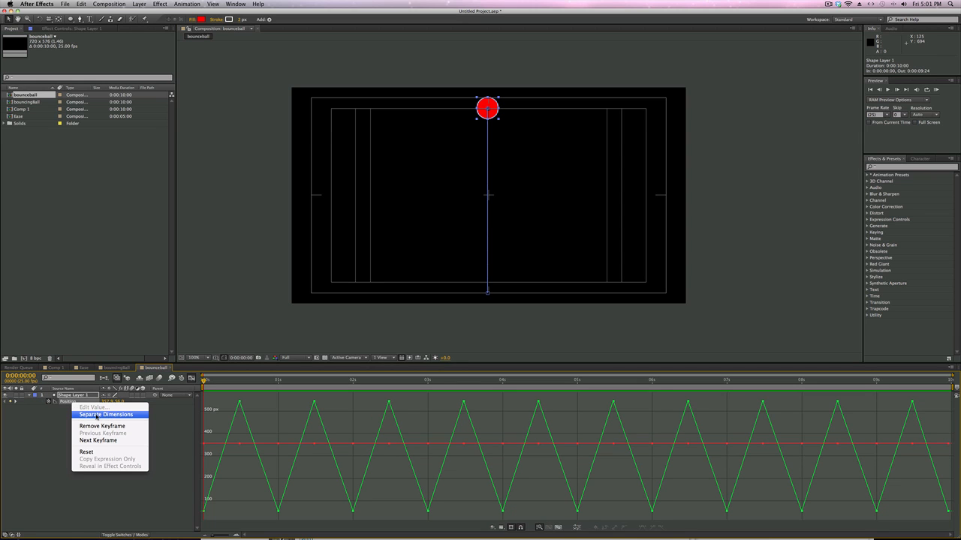
{"action": "left_click", "coordinate": [96, 415]}
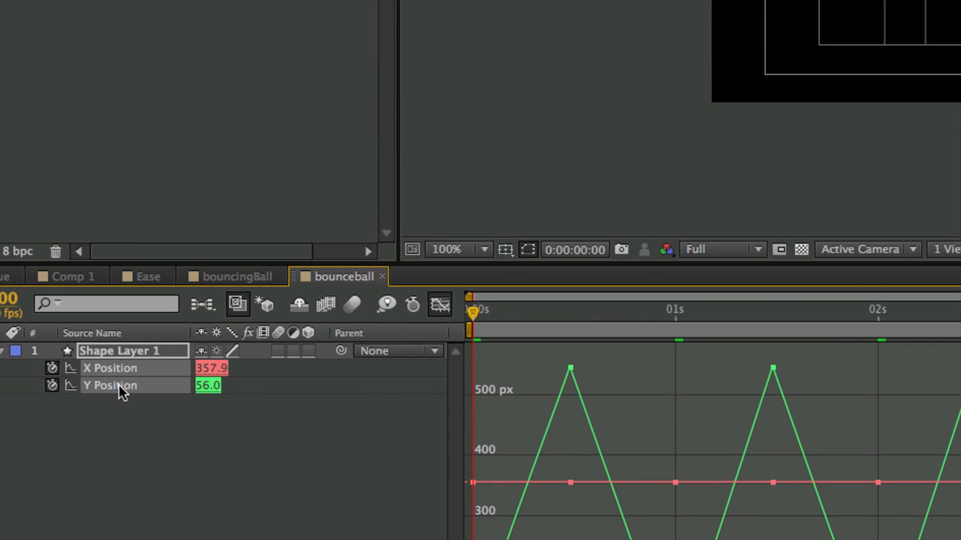
{"action": "left_click", "coordinate": [123, 411]}
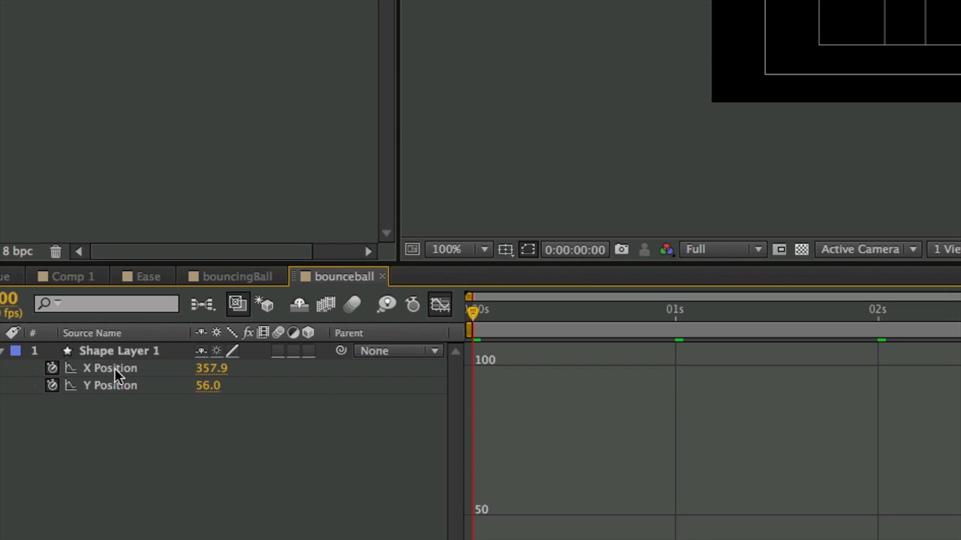
{"action": "left_click", "coordinate": [116, 389]}
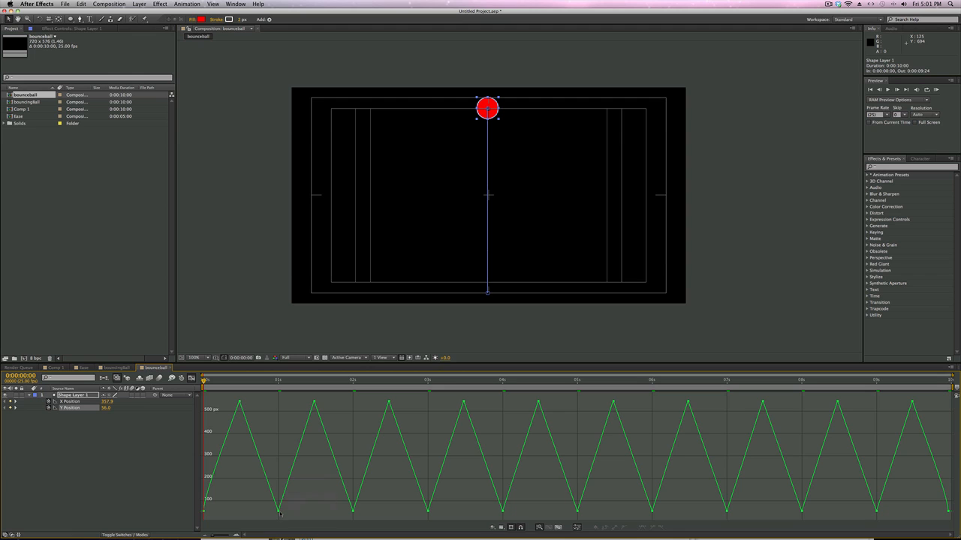
Step: Smooth the Y Position keyframes at 1, 2, 3 and 4 seconds by pulling out horizontal Bezier handles
{"action": "mouse_move", "coordinate": [279, 513]}
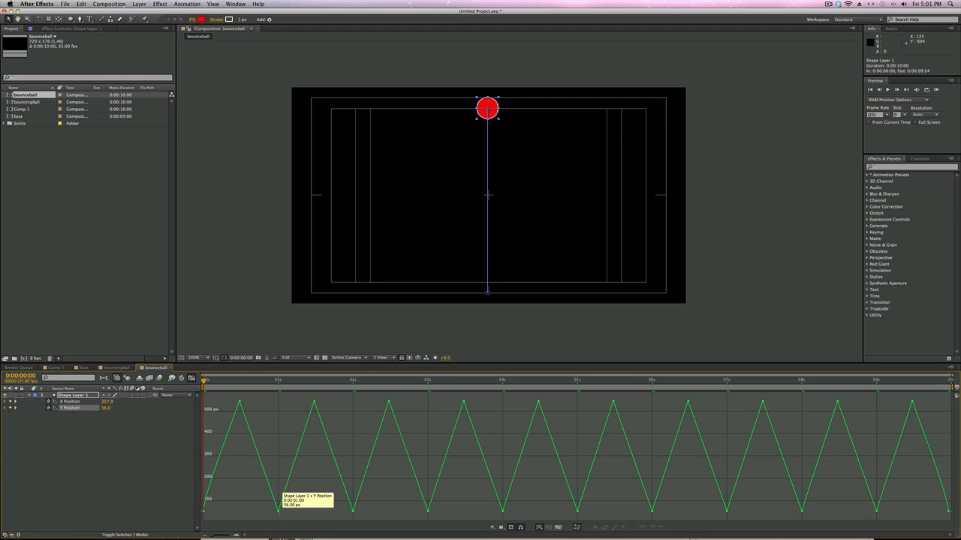
{"action": "left_click_drag", "start_coordinate": [279, 513], "coordinate": [296, 513]}
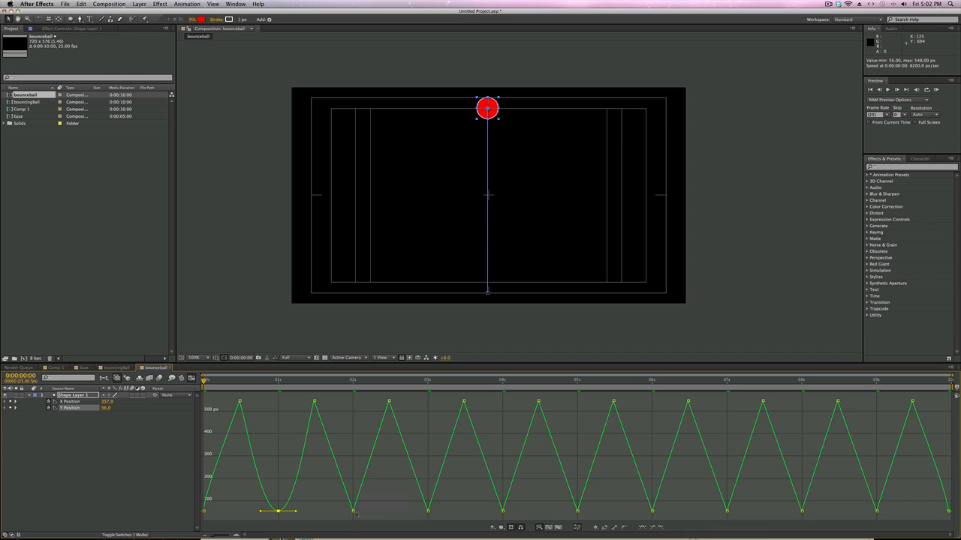
{"action": "left_click_drag", "start_coordinate": [355, 512], "coordinate": [364, 513]}
{"action": "left_click_drag", "start_coordinate": [368, 514], "coordinate": [370, 514]}
{"action": "left_click", "coordinate": [429, 512]}
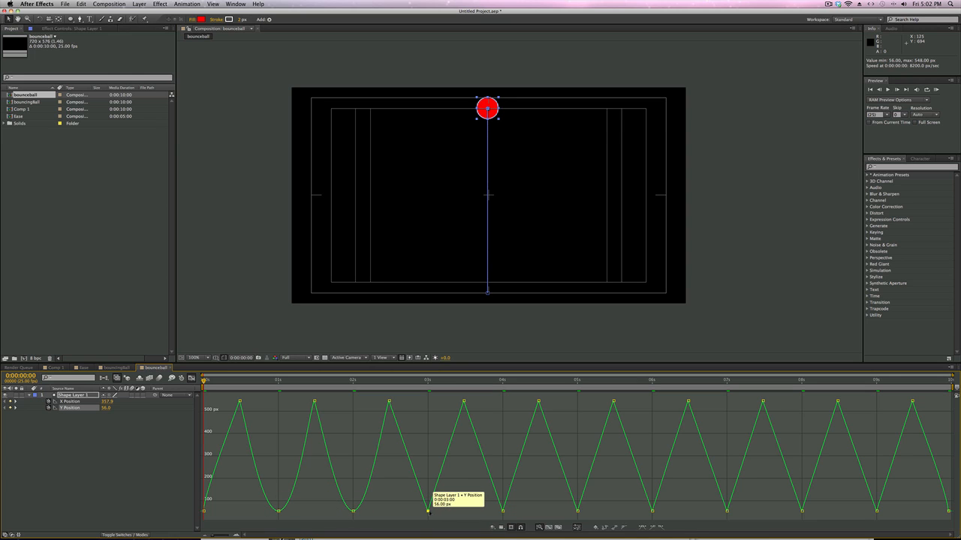
{"action": "left_click_drag", "start_coordinate": [429, 512], "coordinate": [443, 512]}
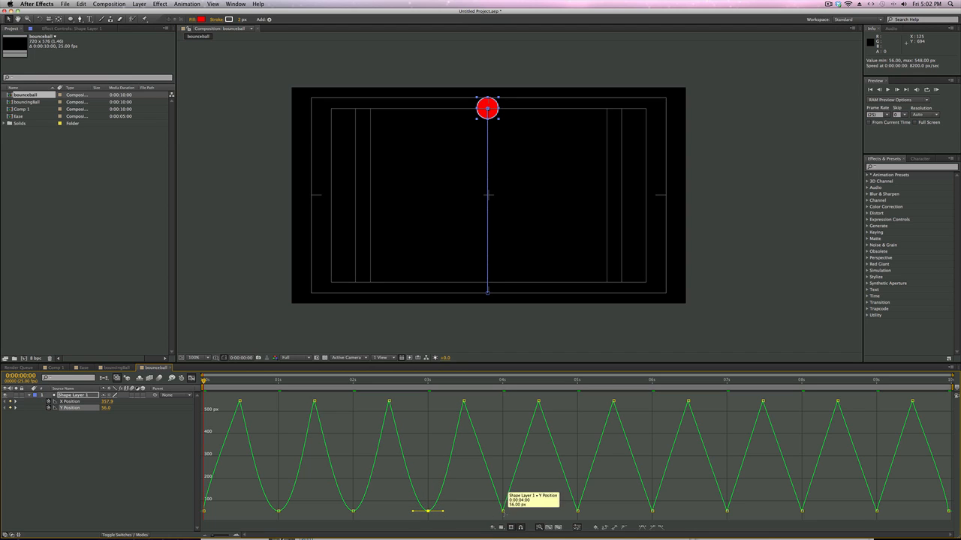
{"action": "left_click", "coordinate": [503, 512]}
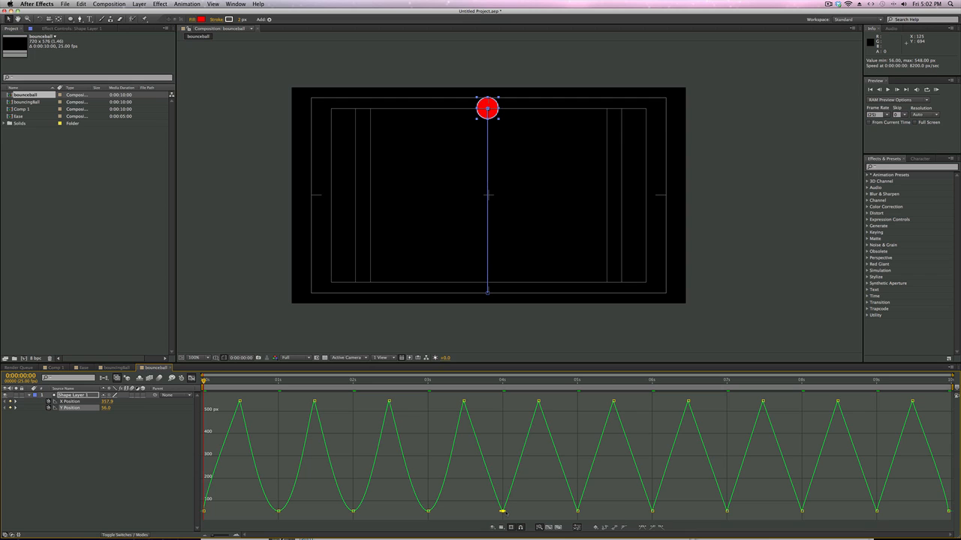
{"action": "left_click_drag", "start_coordinate": [503, 512], "coordinate": [520, 511]}
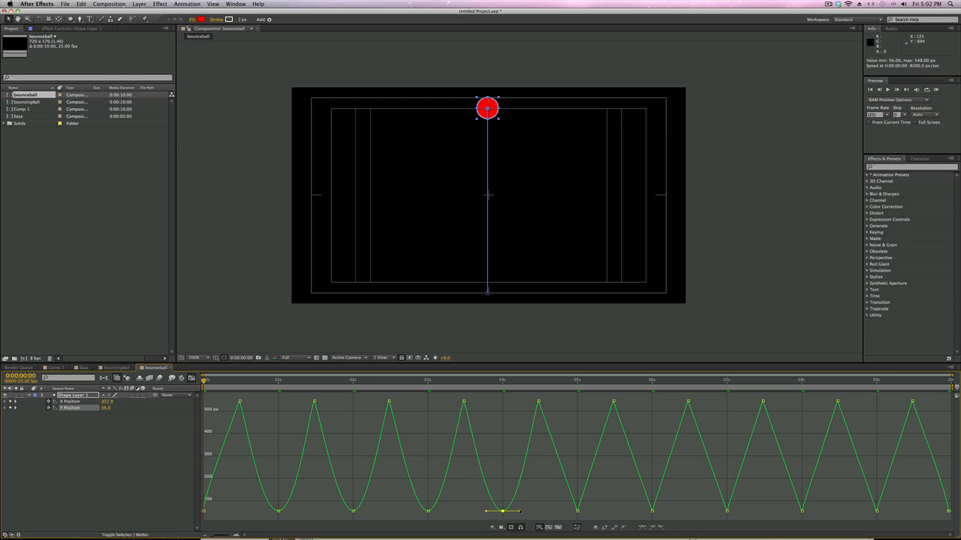
Step: Smooth the Y Position keyframes at 5, 6, 7, 8 and 9 seconds with matching horizontal Bezier handles
{"action": "left_click", "coordinate": [578, 512]}
{"action": "left_click_drag", "start_coordinate": [579, 512], "coordinate": [669, 512]}
{"action": "left_click", "coordinate": [653, 511]}
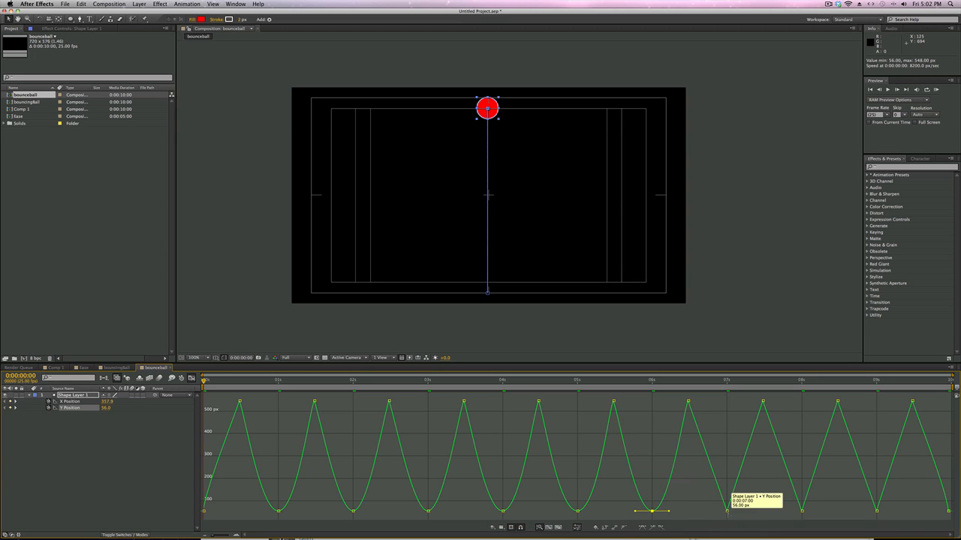
{"action": "left_click", "coordinate": [727, 511]}
{"action": "left_click_drag", "start_coordinate": [726, 511], "coordinate": [745, 514]}
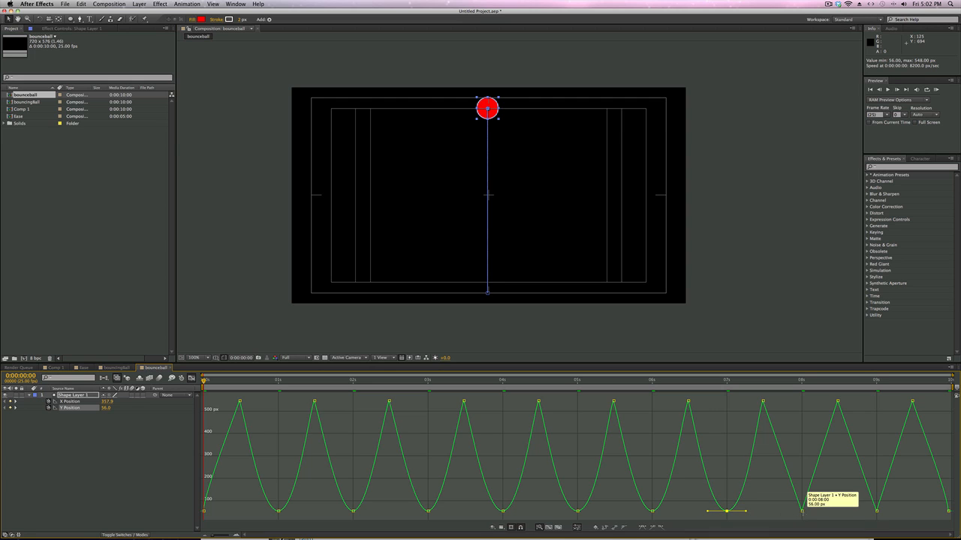
{"action": "left_click", "coordinate": [802, 511]}
{"action": "left_click_drag", "start_coordinate": [802, 511], "coordinate": [820, 514]}
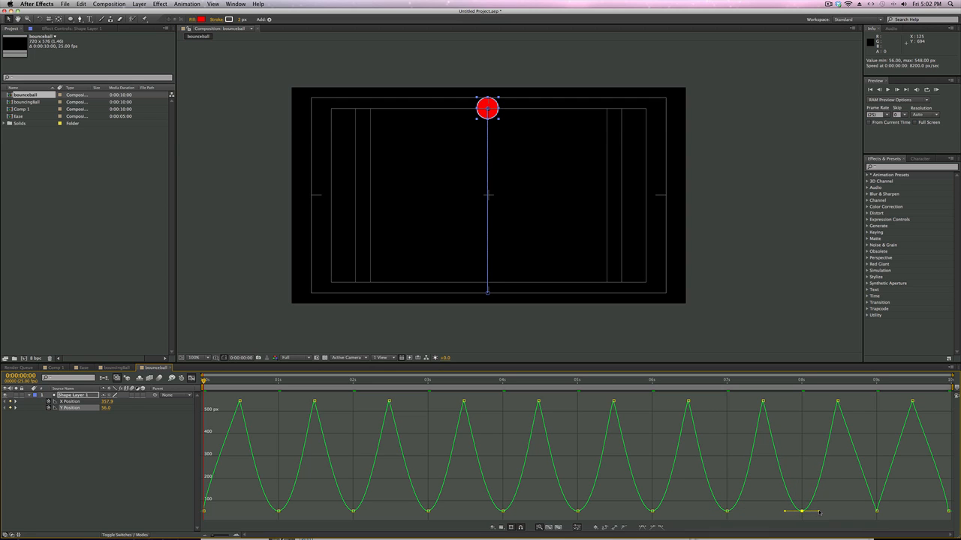
{"action": "left_click", "coordinate": [876, 512]}
{"action": "left_click_drag", "start_coordinate": [876, 512], "coordinate": [894, 513]}
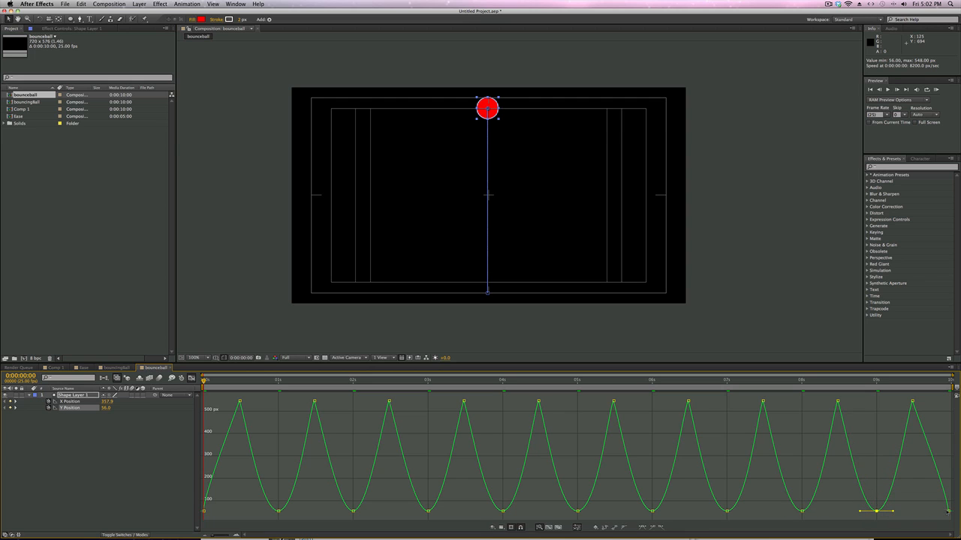
Step: Smooth the last and first Y Position keyframes with horizontal handles and run a RAM preview of the eased bounce
{"action": "left_click", "coordinate": [946, 511]}
{"action": "left_click", "coordinate": [205, 512]}
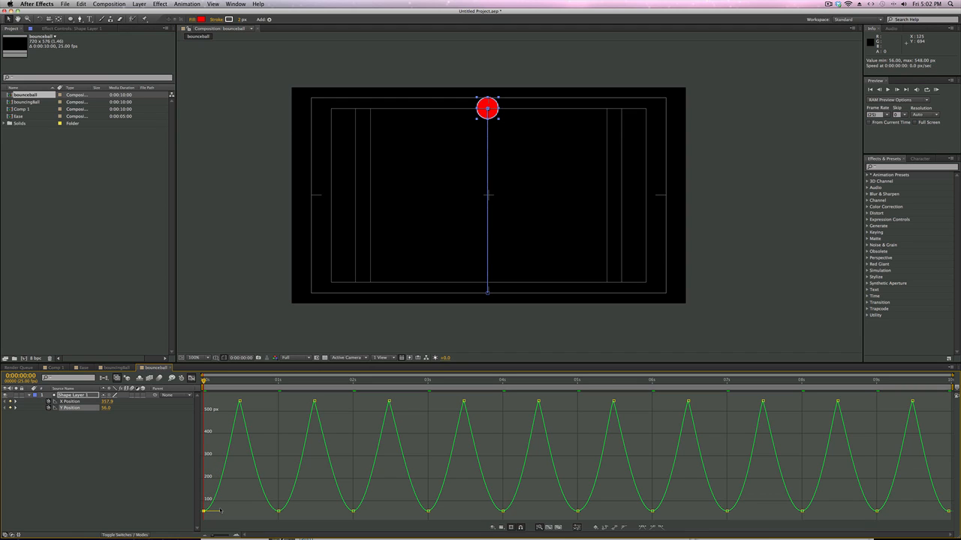
{"action": "key", "text": "KP_0"}
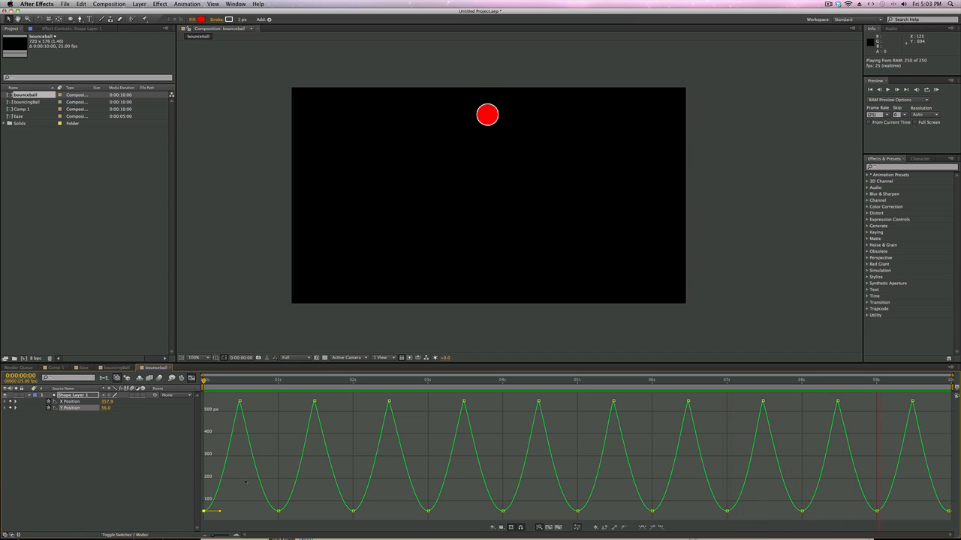
{"action": "key", "text": "space"}
Step: Look up the Convert Vertex Tool among the Pen tools and return to the Selection tool
{"action": "mouse_move", "coordinate": [241, 403]}
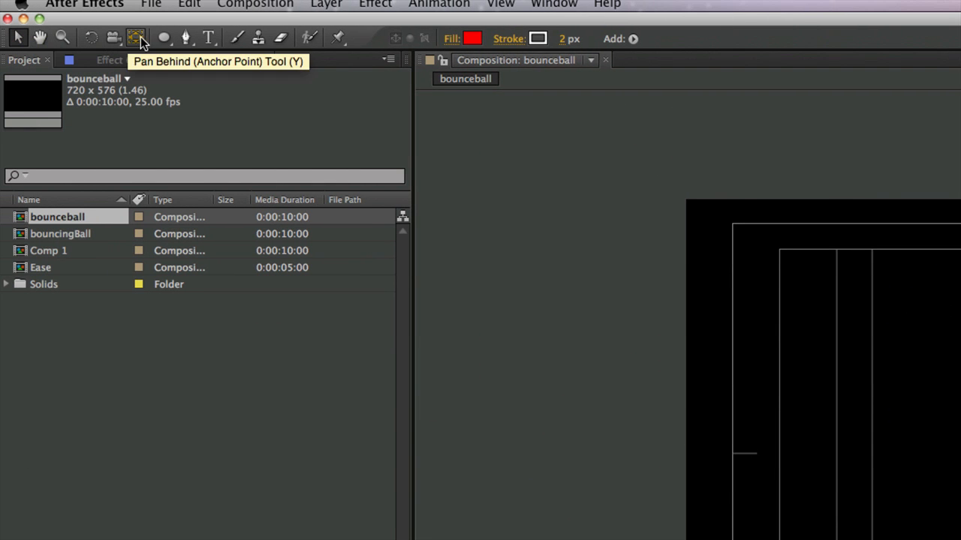
{"action": "left_click", "coordinate": [188, 42]}
{"action": "left_click_drag", "start_coordinate": [190, 42], "coordinate": [244, 95]}
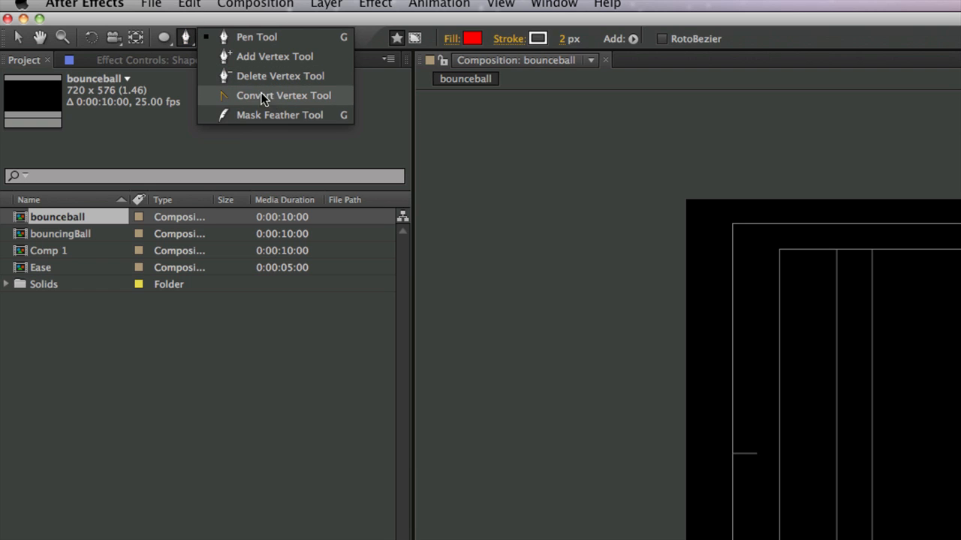
{"action": "left_click", "coordinate": [11, 41]}
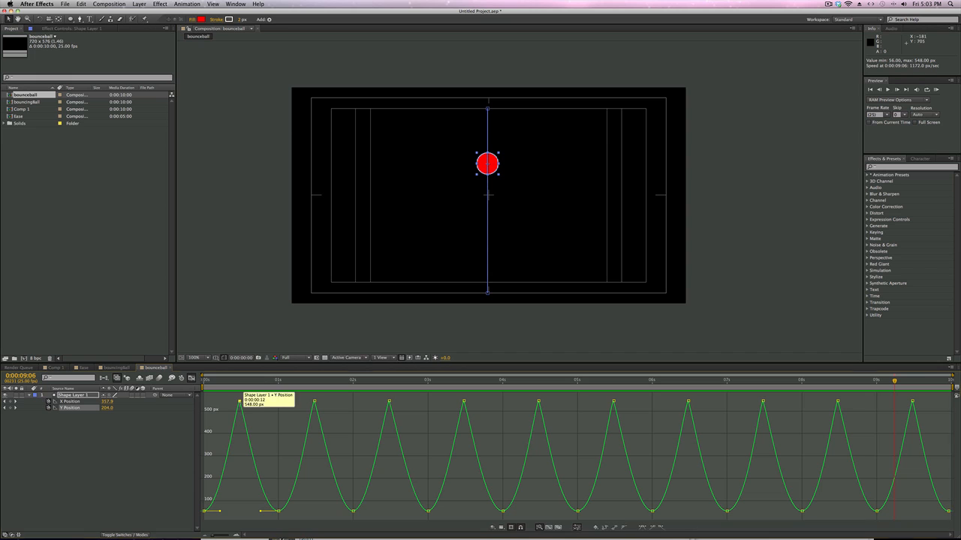
Step: Shape the Y Position impact keyframes at 0:00:00:12 and 0:00:01:12 into sharp cusps with both handles pointing vertically down in the graph
{"action": "left_click", "coordinate": [239, 402]}
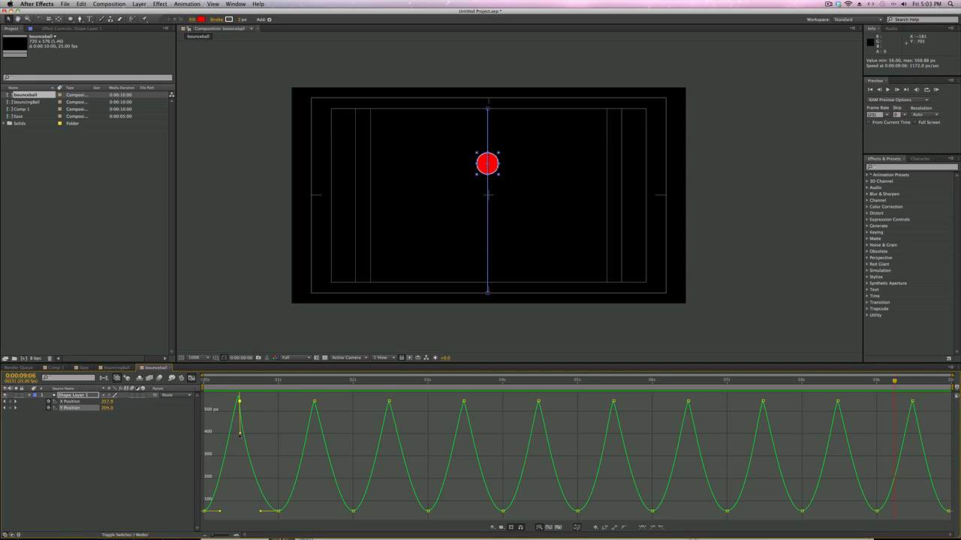
{"action": "mouse_move", "coordinate": [238, 437]}
{"action": "left_mouse_down"}
{"action": "mouse_move", "coordinate": [250, 433]}
{"action": "mouse_move", "coordinate": [233, 436]}
{"action": "mouse_move", "coordinate": [256, 401]}
{"action": "mouse_move", "coordinate": [259, 413]}
{"action": "mouse_move", "coordinate": [255, 402]}
{"action": "mouse_move", "coordinate": [228, 432]}
{"action": "mouse_move", "coordinate": [238, 434]}
{"action": "left_mouse_up"}
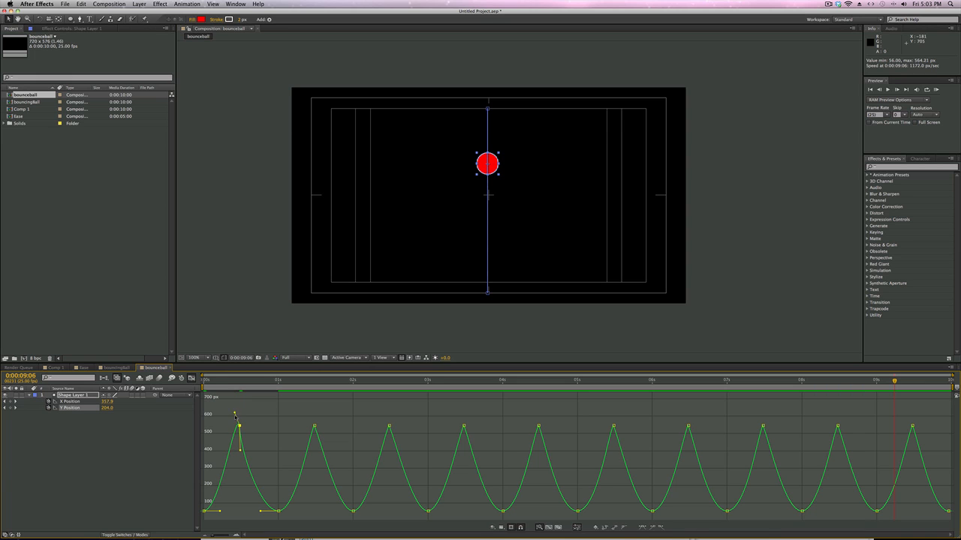
{"action": "left_click_drag", "start_coordinate": [235, 418], "coordinate": [240, 450]}
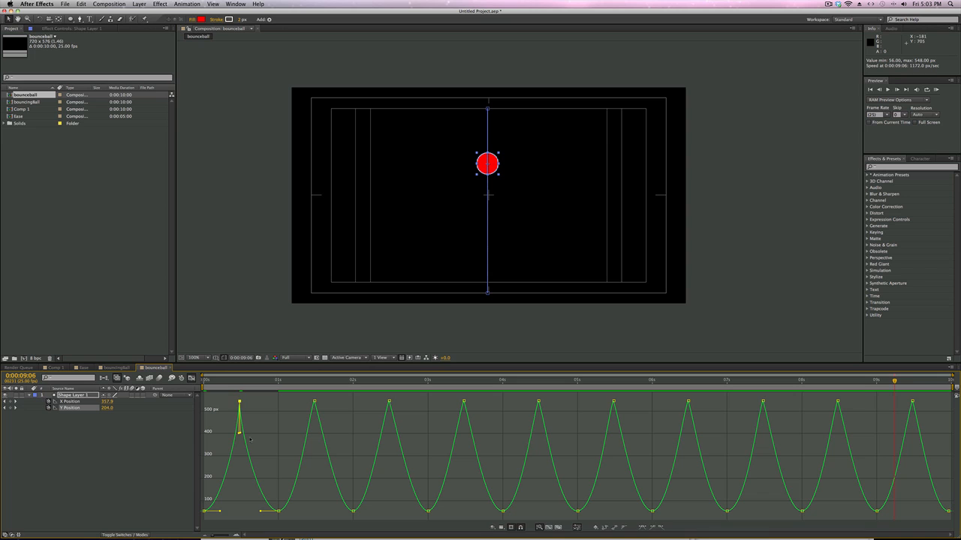
{"action": "left_click", "coordinate": [315, 403]}
{"action": "mouse_move", "coordinate": [314, 433]}
{"action": "left_mouse_down"}
{"action": "mouse_move", "coordinate": [315, 405]}
{"action": "mouse_move", "coordinate": [315, 448]}
{"action": "left_mouse_up"}
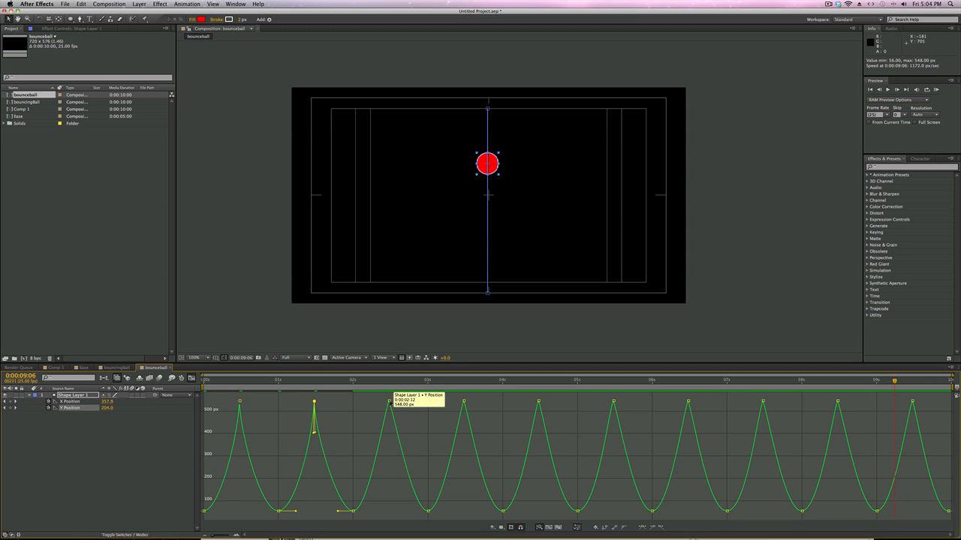
Step: Shape the Y Position impact keyframes at 0:00:02:12 and 0:00:03:12 into the same sharp cusps with downward handles
{"action": "left_click_drag", "start_coordinate": [389, 401], "coordinate": [390, 434]}
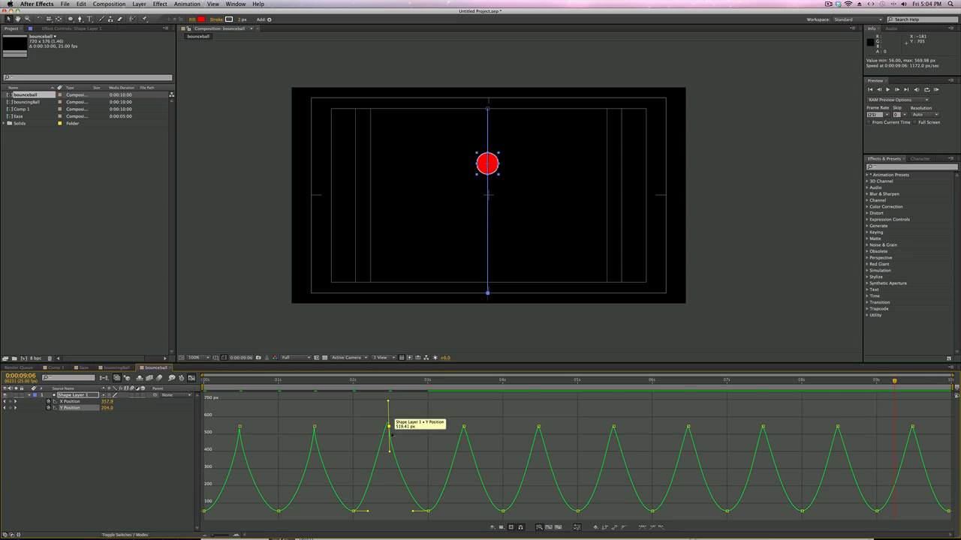
{"action": "key", "text": "super+z"}
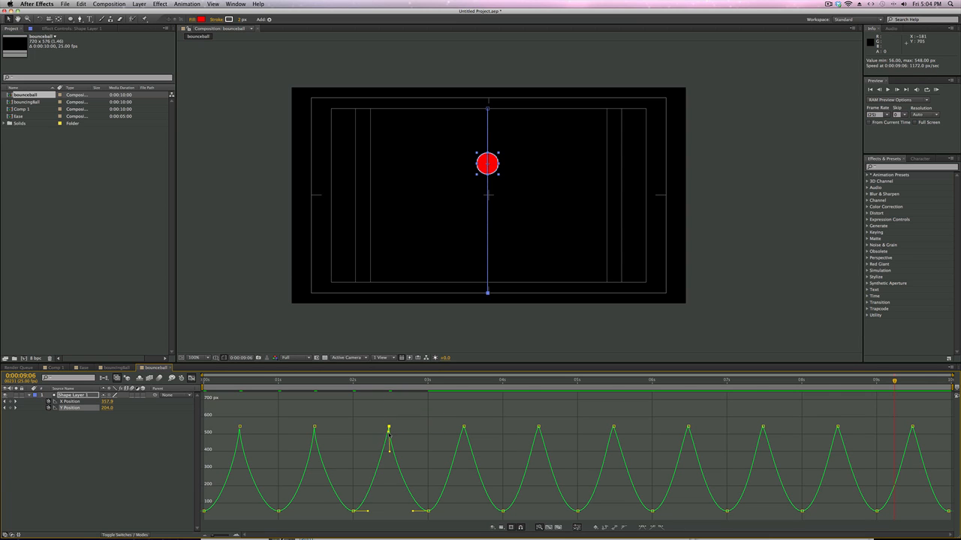
{"action": "left_click", "coordinate": [464, 400]}
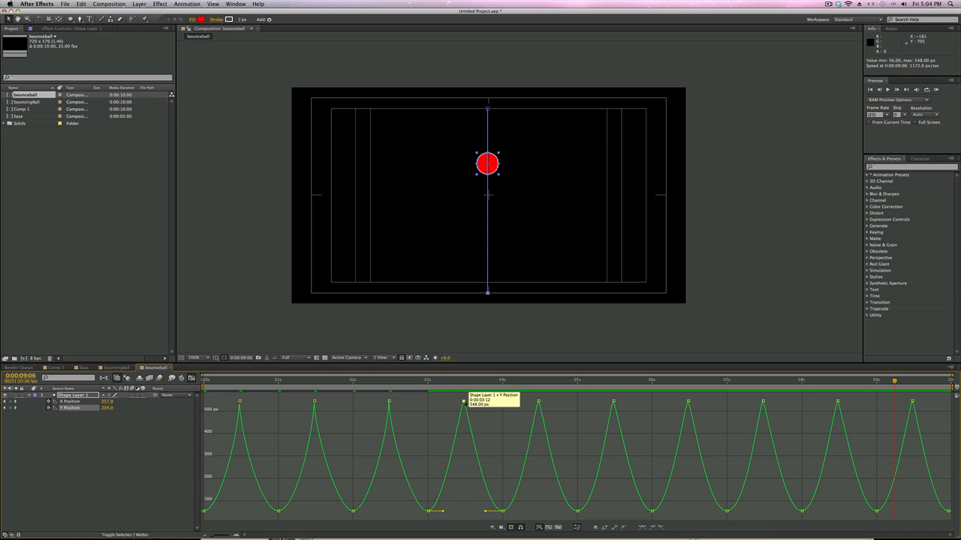
{"action": "left_click_drag", "start_coordinate": [464, 401], "coordinate": [464, 433]}
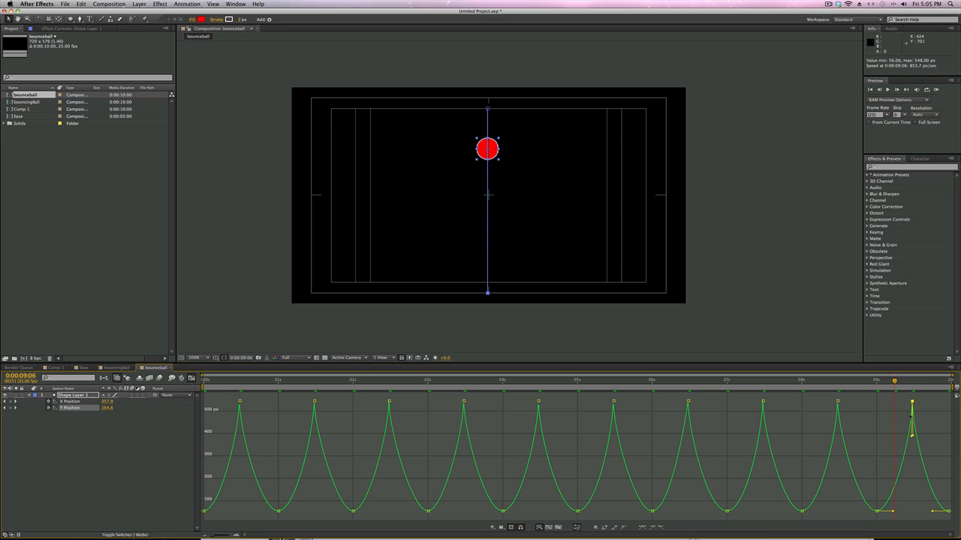
Step: Run a RAM preview of the bounce with its sharp impacts, stop it and scrub back through the timeline
{"action": "key", "text": "KP_0"}
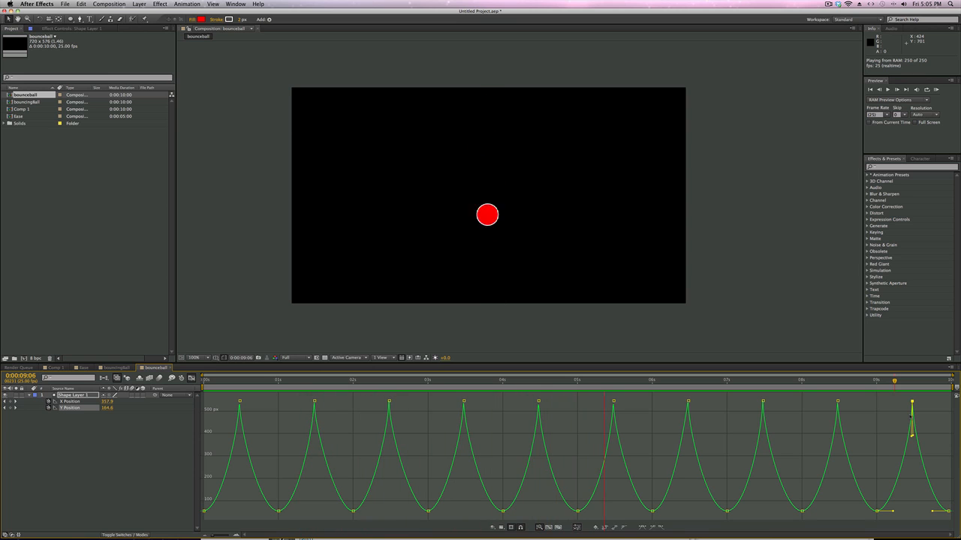
{"action": "key", "text": "space"}
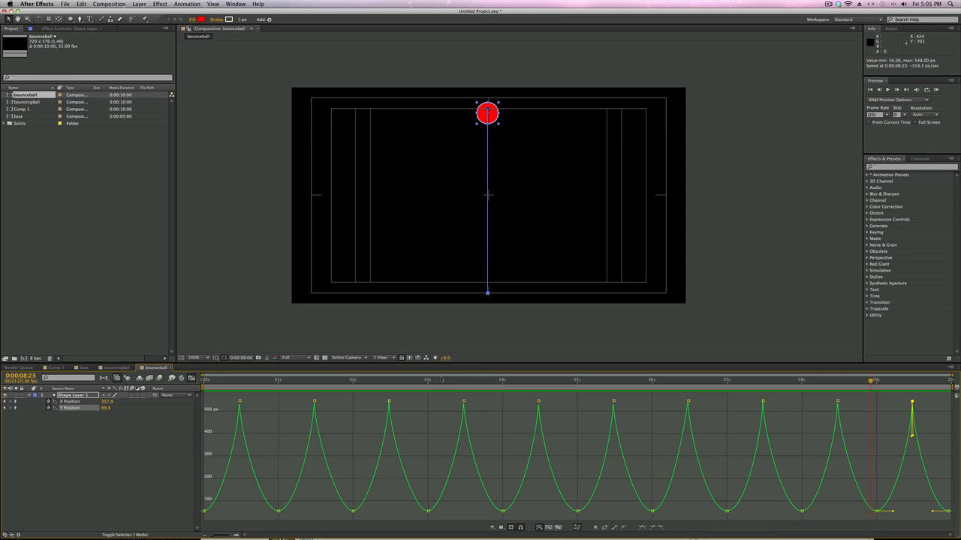
{"action": "left_click_drag", "start_coordinate": [410, 380], "coordinate": [385, 390]}
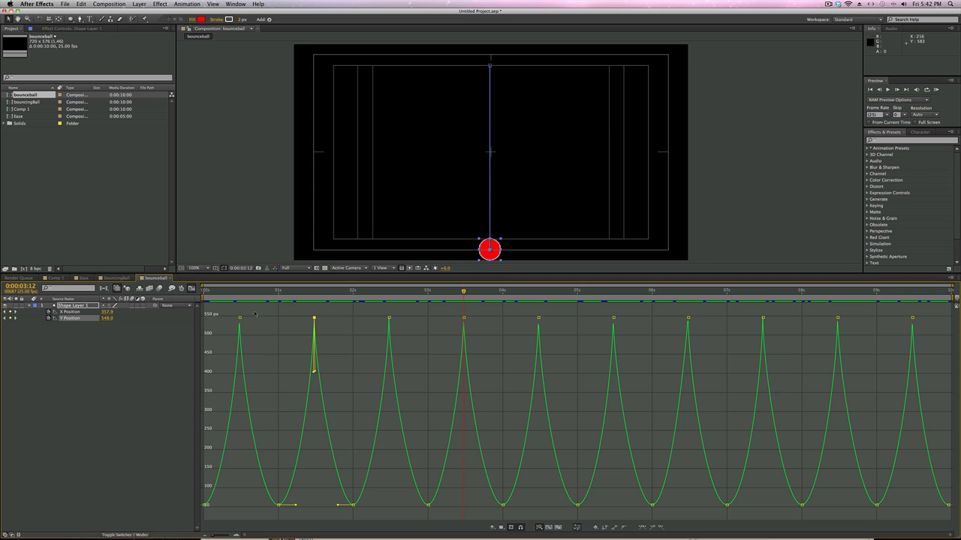
Step: Lower the ball's rebound peaks by setting the Y Position keyframes at 1, 2 and 3 seconds to about 100, 150 and 200 px
{"action": "left_click_drag", "start_coordinate": [246, 294], "coordinate": [278, 294]}
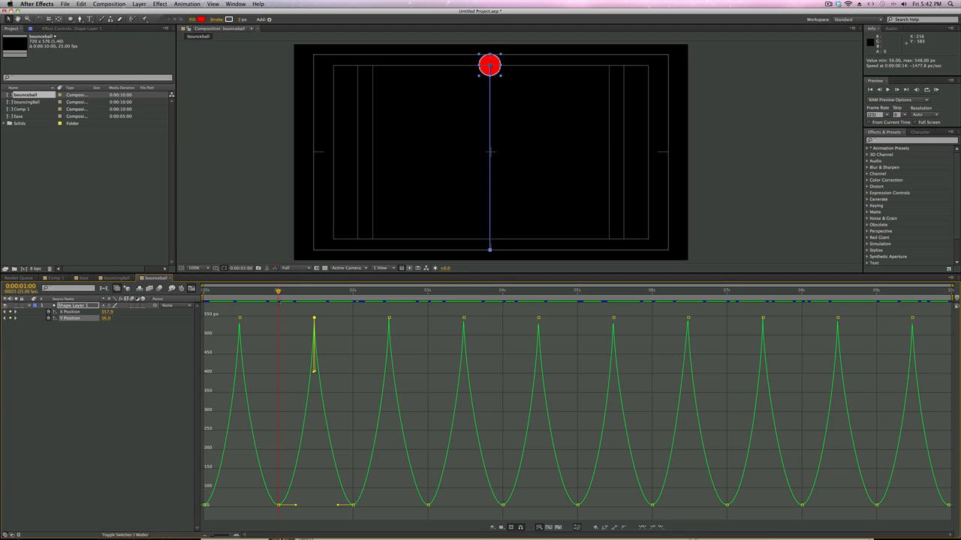
{"action": "left_click_drag", "start_coordinate": [281, 301], "coordinate": [280, 301]}
{"action": "left_click_drag", "start_coordinate": [246, 493], "coordinate": [295, 511]}
{"action": "mouse_move", "coordinate": [279, 506]}
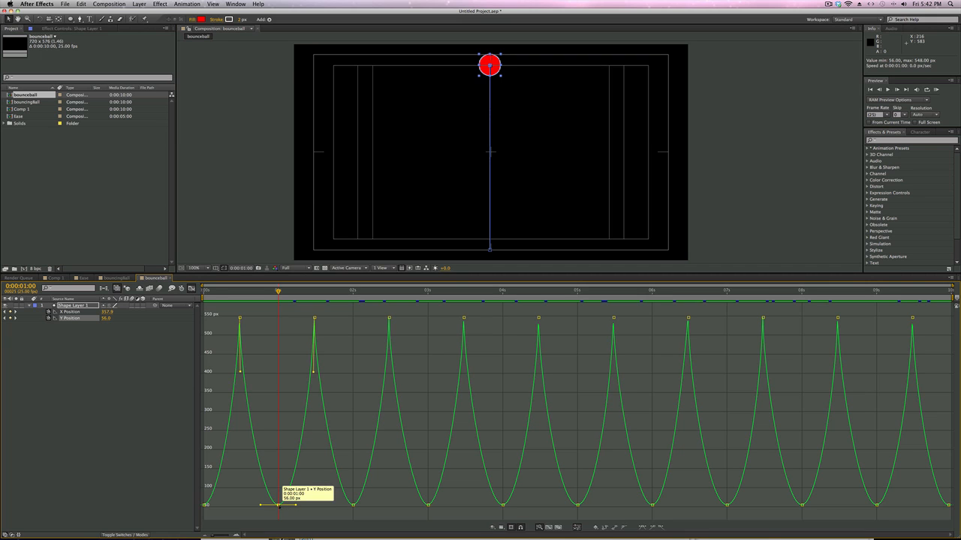
{"action": "left_click_drag", "start_coordinate": [280, 506], "coordinate": [280, 489]}
{"action": "left_click_drag", "start_coordinate": [353, 505], "coordinate": [353, 469]}
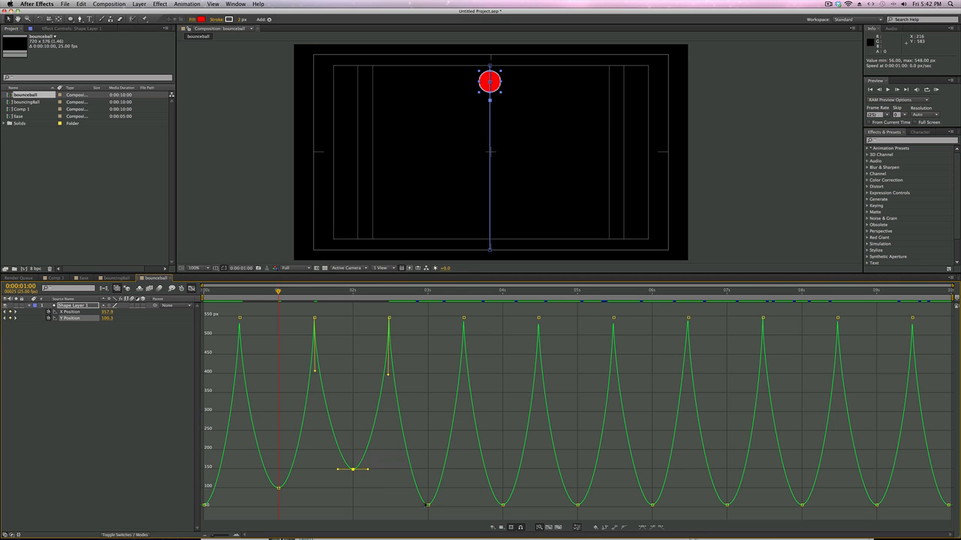
{"action": "left_click_drag", "start_coordinate": [428, 505], "coordinate": [428, 449]}
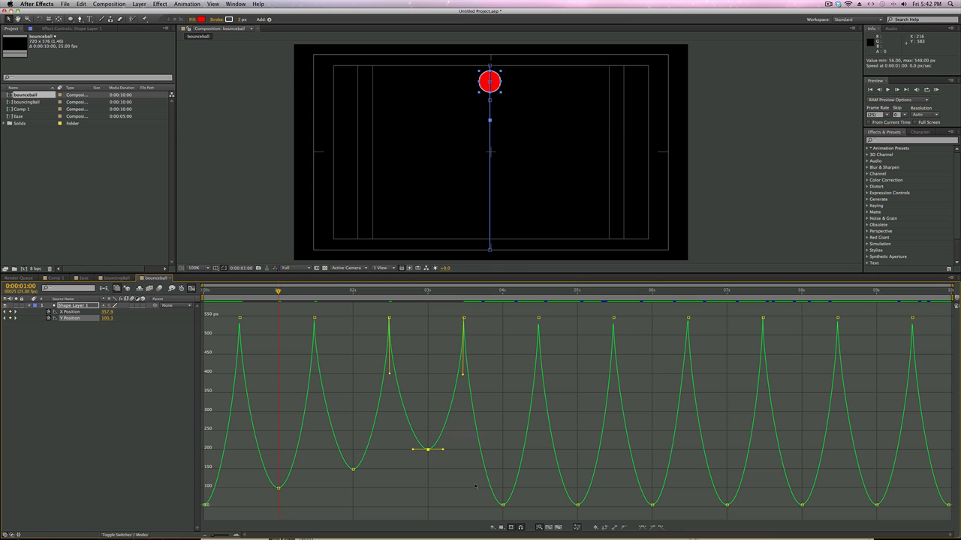
Step: Select all Y Position peak keyframes from 4 seconds to the end and shift them together to about 305 px
{"action": "left_click_drag", "start_coordinate": [458, 480], "coordinate": [952, 514]}
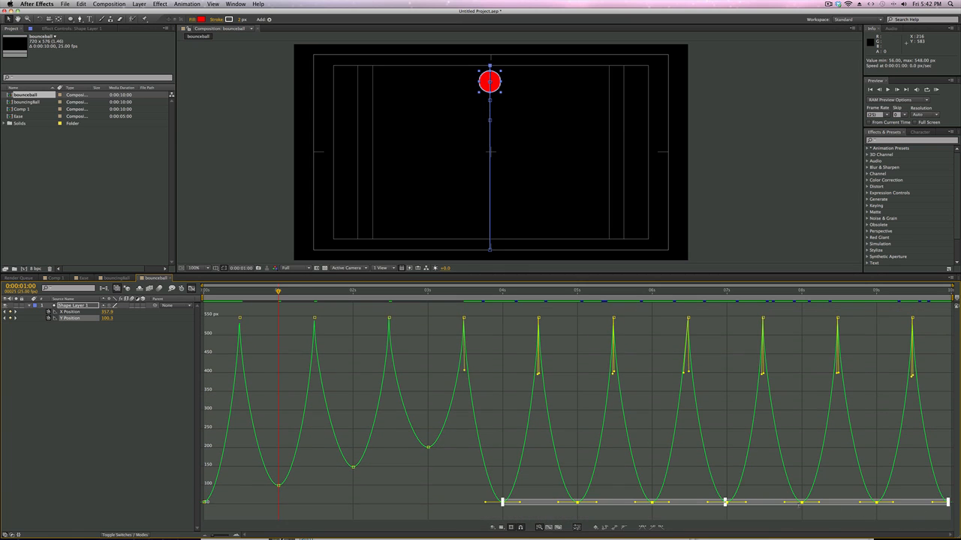
{"action": "left_click_drag", "start_coordinate": [775, 504], "coordinate": [775, 410]}
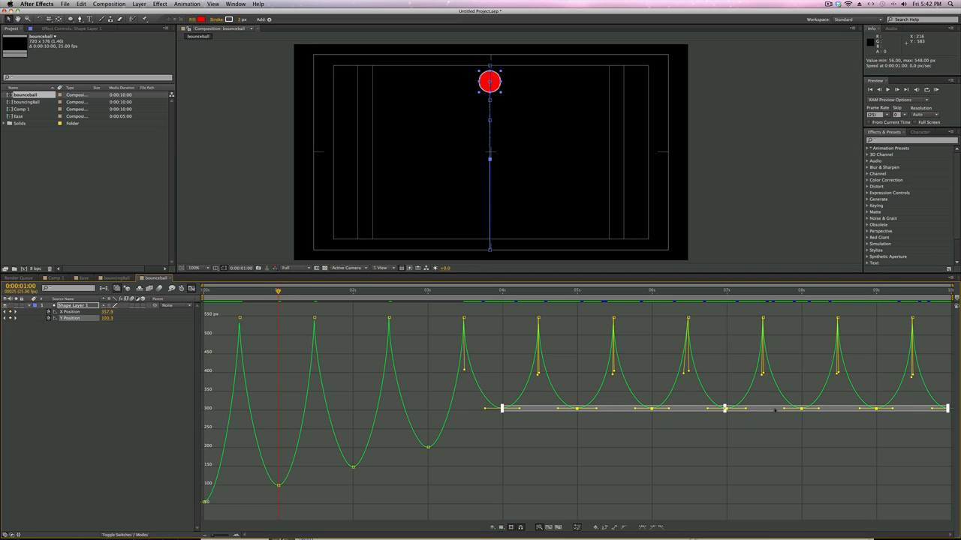
{"action": "left_click", "coordinate": [517, 435]}
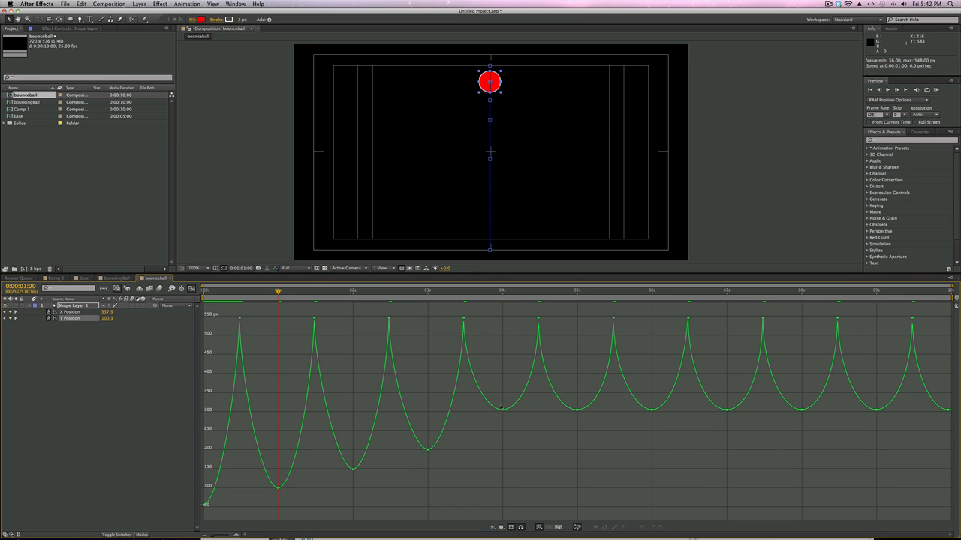
Step: Set the Y Position peaks at 4, 5, 6 and 7 seconds to about 243, 293, 330 and 353 px for steadily decaying bounces
{"action": "left_click_drag", "start_coordinate": [502, 409], "coordinate": [503, 434]}
{"action": "left_click", "coordinate": [573, 404]}
{"action": "left_click_drag", "start_coordinate": [576, 409], "coordinate": [576, 416]}
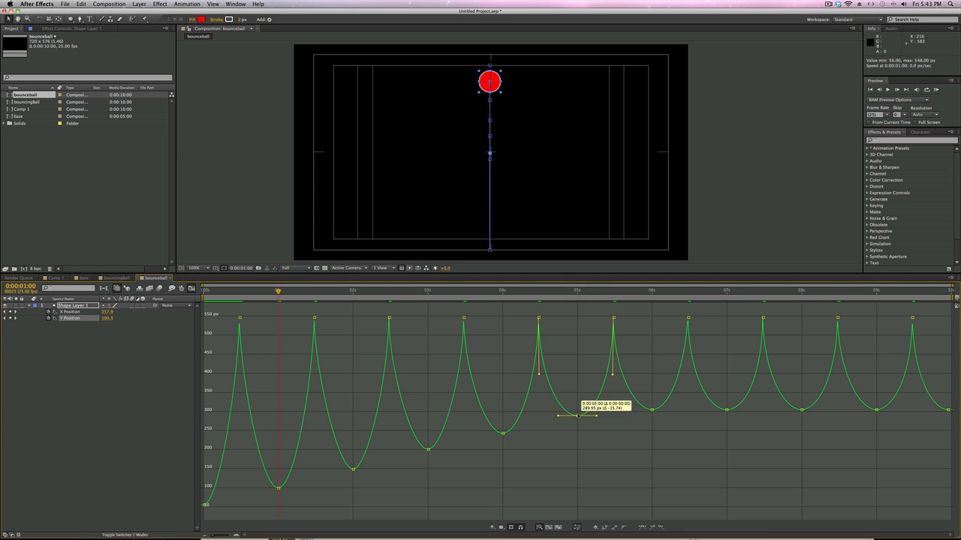
{"action": "left_click", "coordinate": [652, 410]}
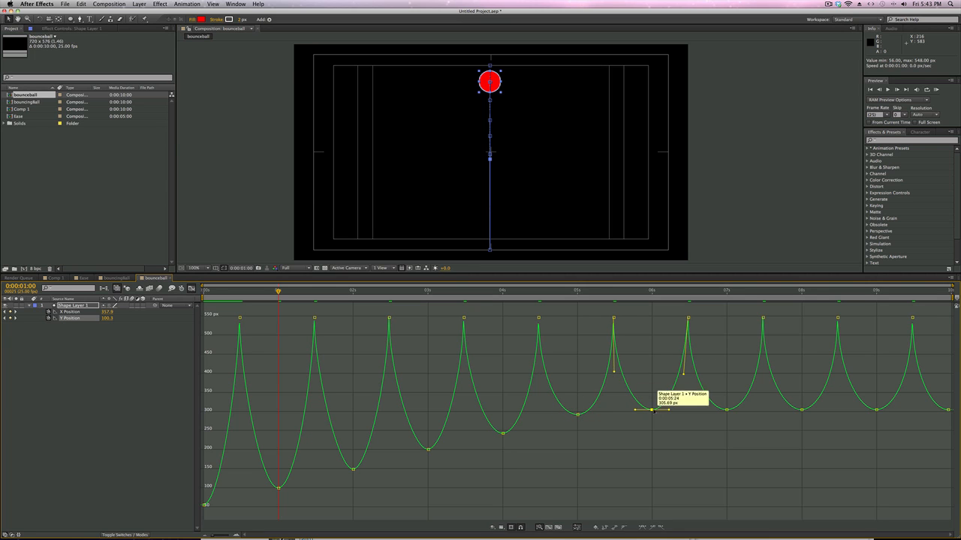
{"action": "left_click_drag", "start_coordinate": [651, 410], "coordinate": [652, 401]}
{"action": "left_click_drag", "start_coordinate": [727, 410], "coordinate": [727, 392]}
{"action": "left_click_drag", "start_coordinate": [727, 391], "coordinate": [727, 392]}
Step: Set the Y Position peaks at 8 and 9 seconds and the final keyframe to about 378, 423 and 452 px
{"action": "left_click_drag", "start_coordinate": [795, 400], "coordinate": [805, 413]}
{"action": "left_click_drag", "start_coordinate": [801, 406], "coordinate": [801, 383]}
{"action": "left_click_drag", "start_coordinate": [872, 394], "coordinate": [883, 414]}
{"action": "left_click_drag", "start_coordinate": [876, 410], "coordinate": [877, 366]}
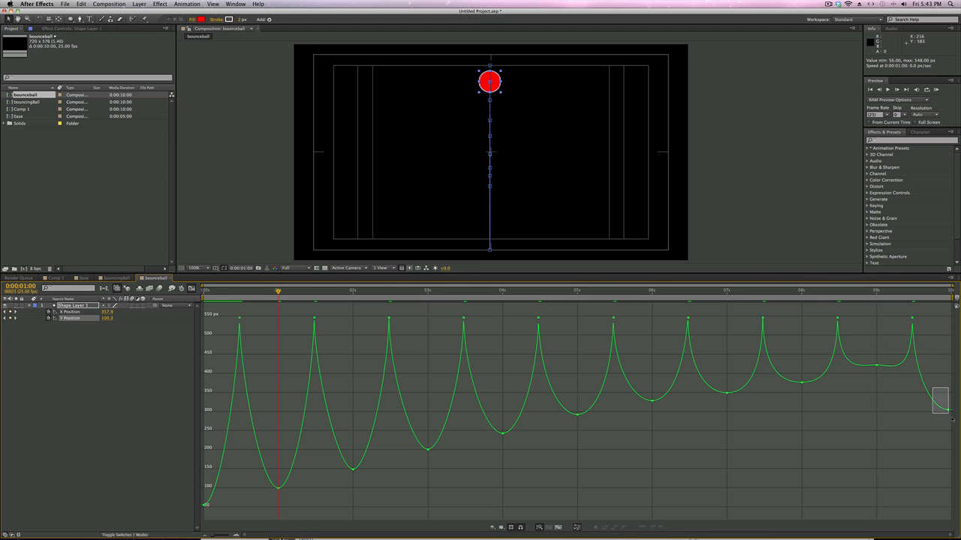
{"action": "left_click_drag", "start_coordinate": [948, 410], "coordinate": [948, 355]}
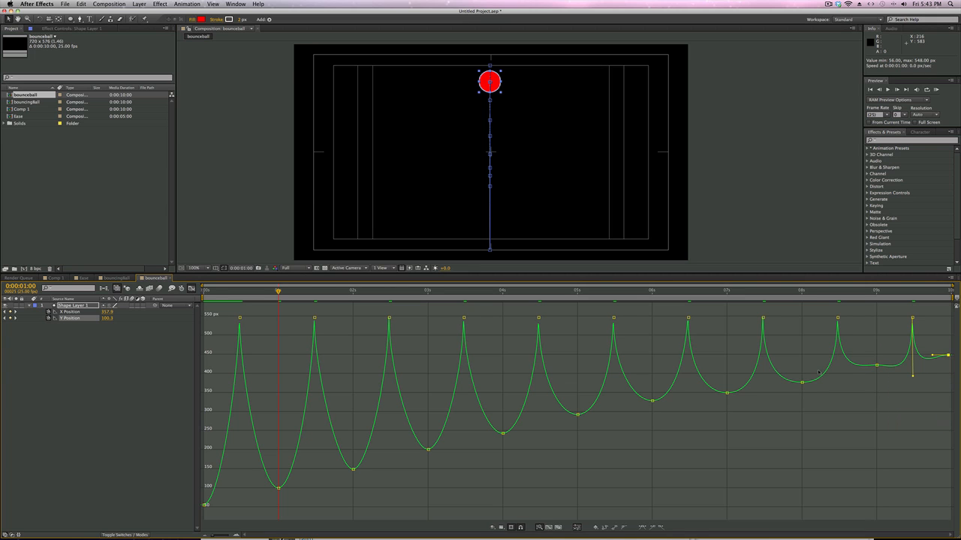
Step: Shorten the vertical handles of the impact keyframes at 0:00:09:12 and 0:00:08:12, and run a RAM preview of the decaying bounce
{"action": "left_click", "coordinate": [877, 365]}
{"action": "left_click_drag", "start_coordinate": [912, 380], "coordinate": [911, 358]}
{"action": "left_click_drag", "start_coordinate": [913, 379], "coordinate": [913, 356]}
{"action": "left_click", "coordinate": [854, 365]}
{"action": "left_click_drag", "start_coordinate": [839, 376], "coordinate": [839, 355]}
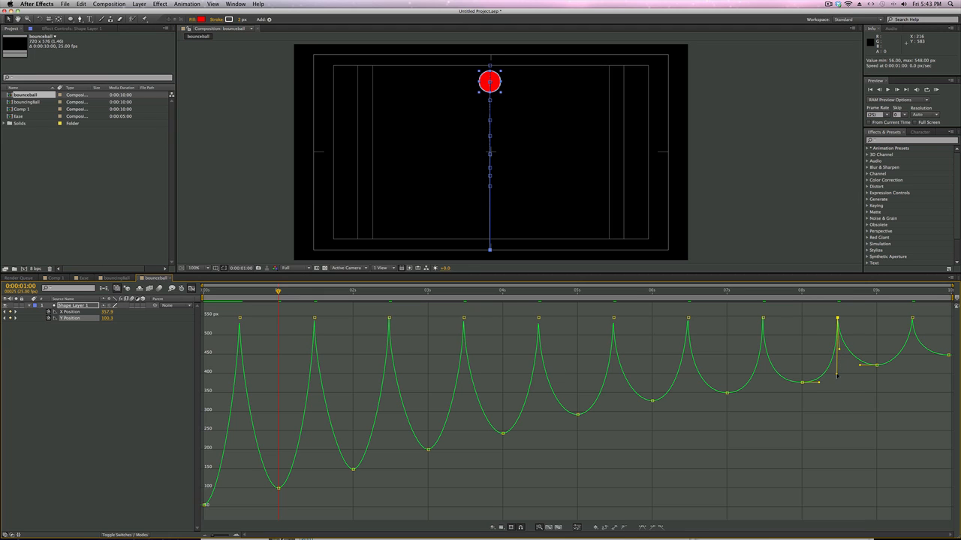
{"action": "left_click_drag", "start_coordinate": [838, 376], "coordinate": [837, 358]}
{"action": "key", "text": "KP_0"}
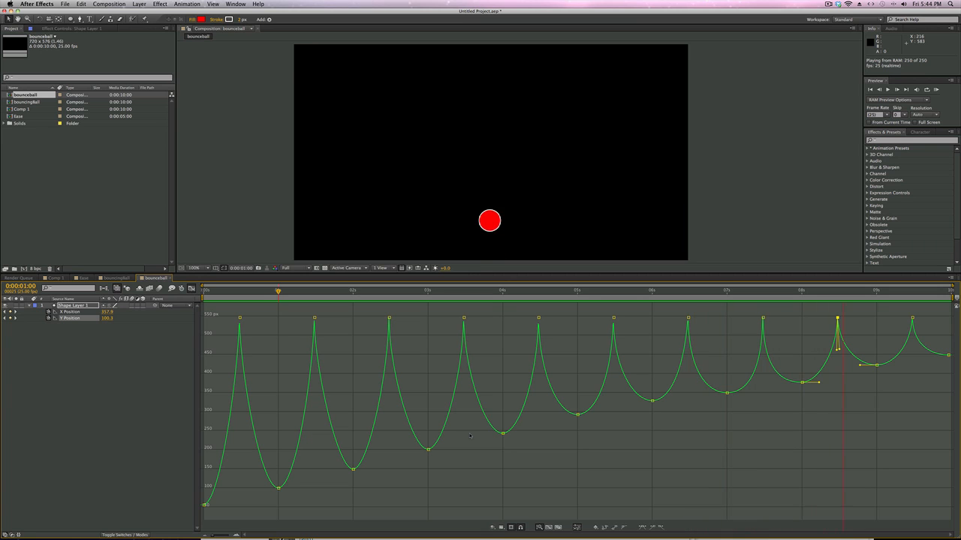
{"action": "key", "text": "space"}
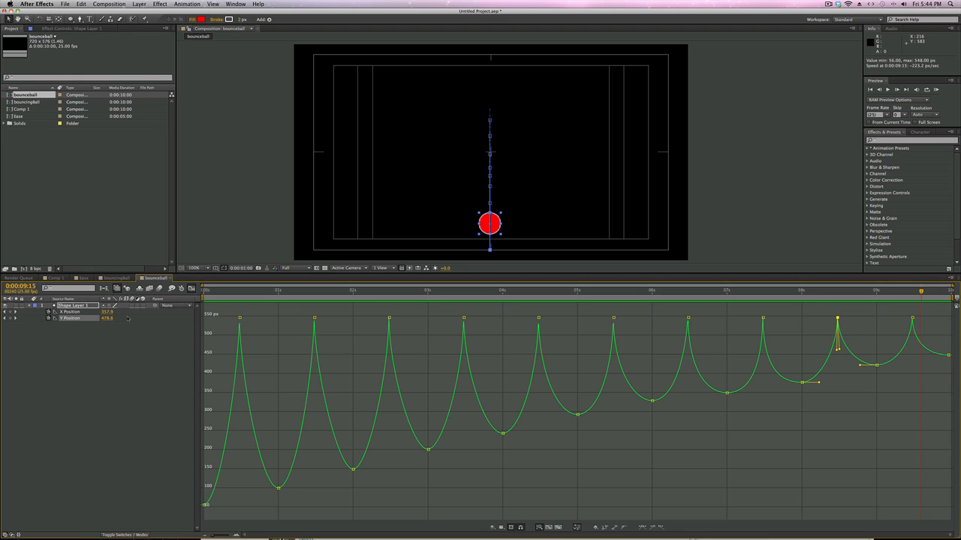
Step: Leave the Graph Editor, show Scale alongside the keyframed position properties, and add a 100% Scale keyframe at 0:00:00:00
{"action": "left_click", "coordinate": [79, 306]}
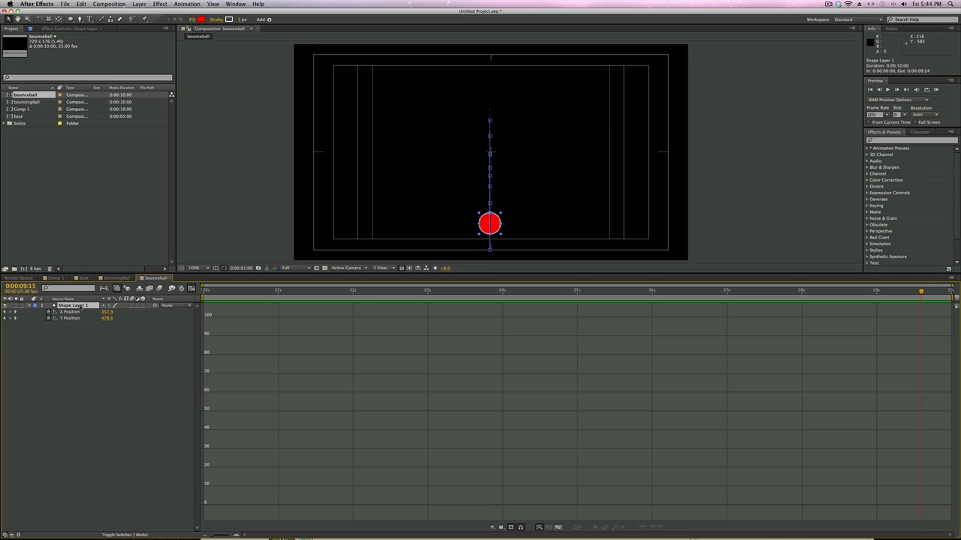
{"action": "key", "text": "s"}
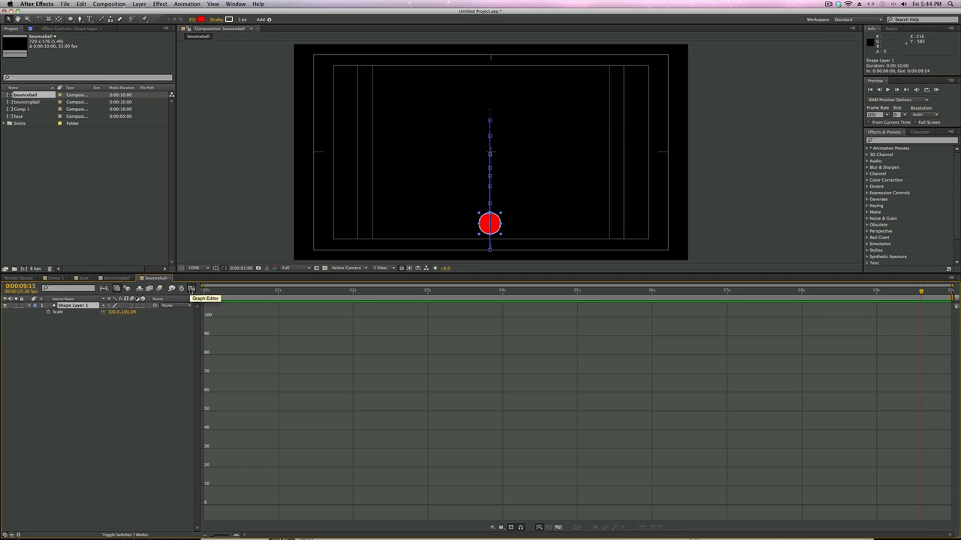
{"action": "left_click", "coordinate": [191, 288]}
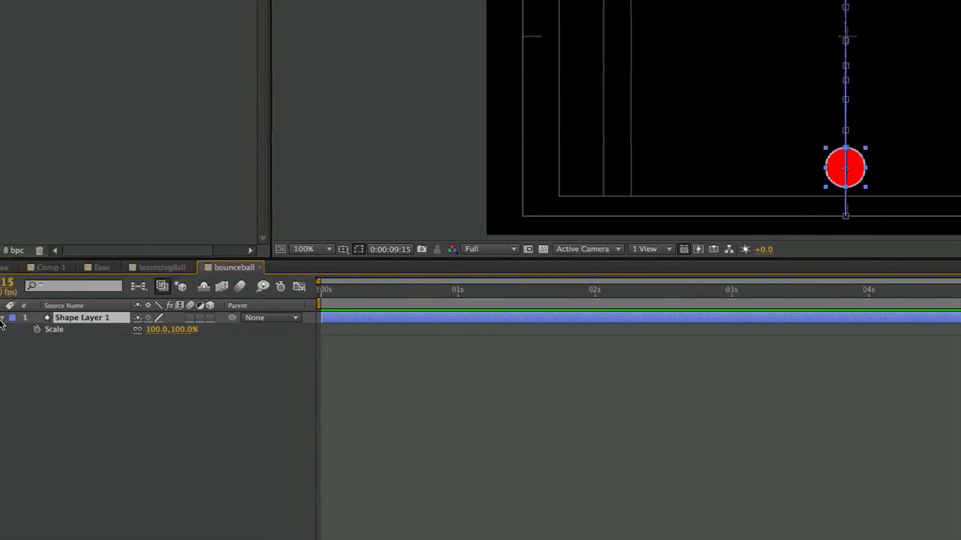
{"action": "left_click", "coordinate": [350, 294]}
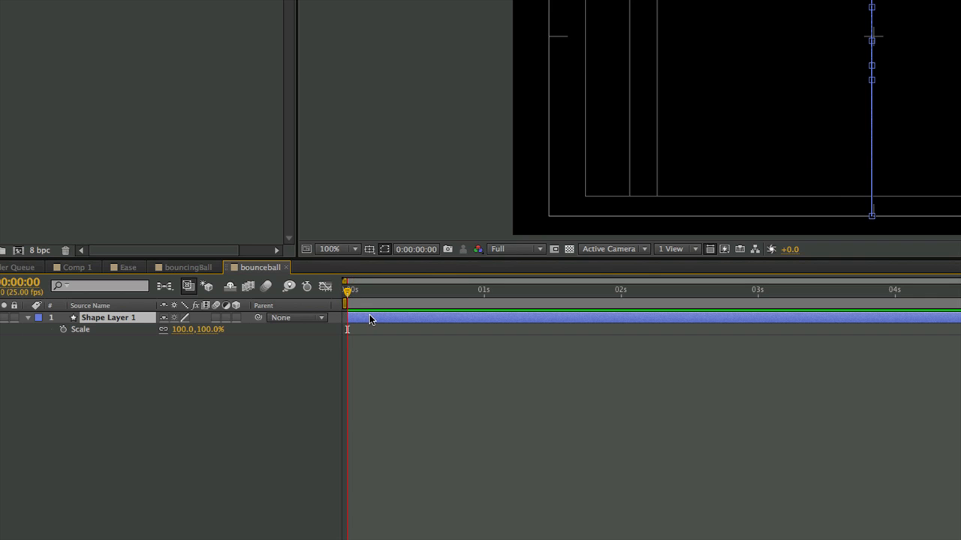
{"action": "key", "text": "u"}
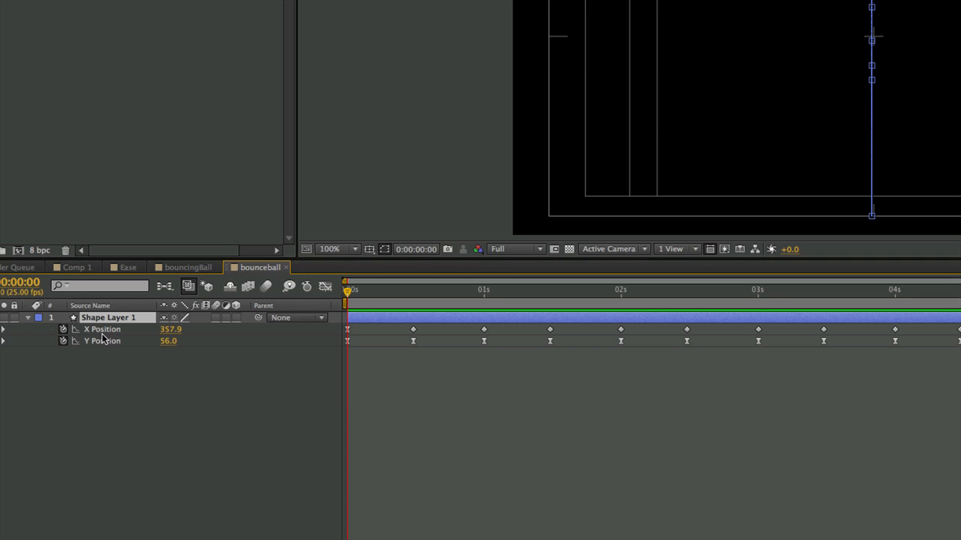
{"action": "key", "text": "shift+s"}
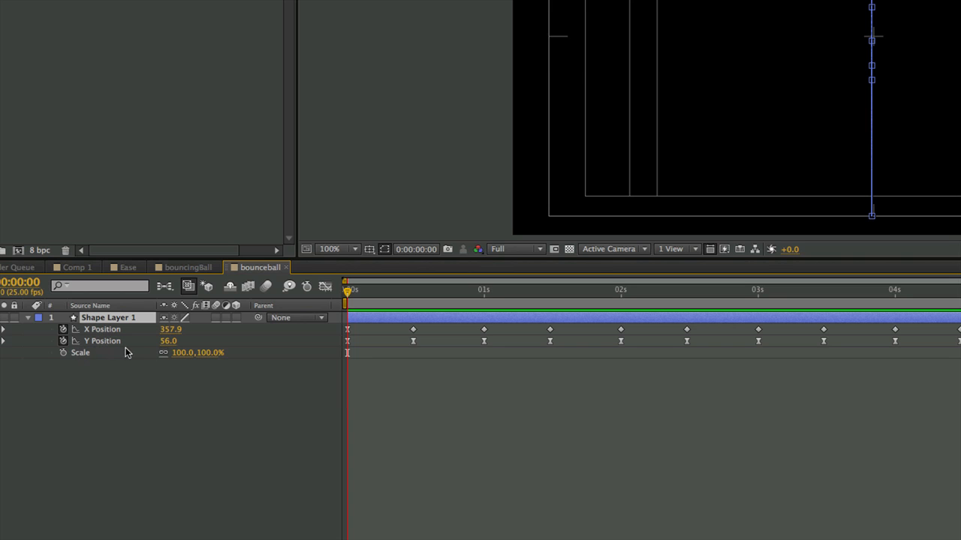
{"action": "left_click", "coordinate": [63, 353]}
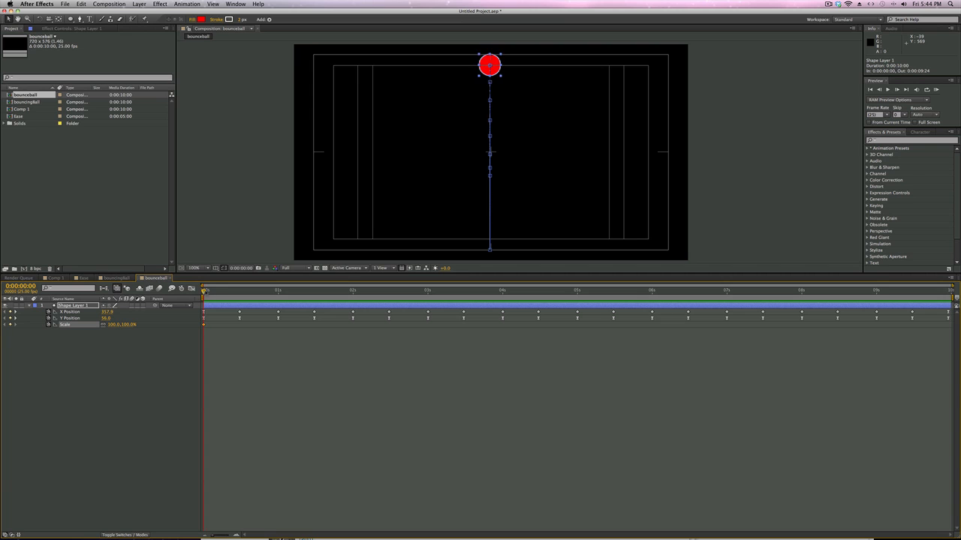
Step: Try a uniform 200% Scale on the ball at 0:00:00:12 and return it to 100%
{"action": "key", "text": "space"}
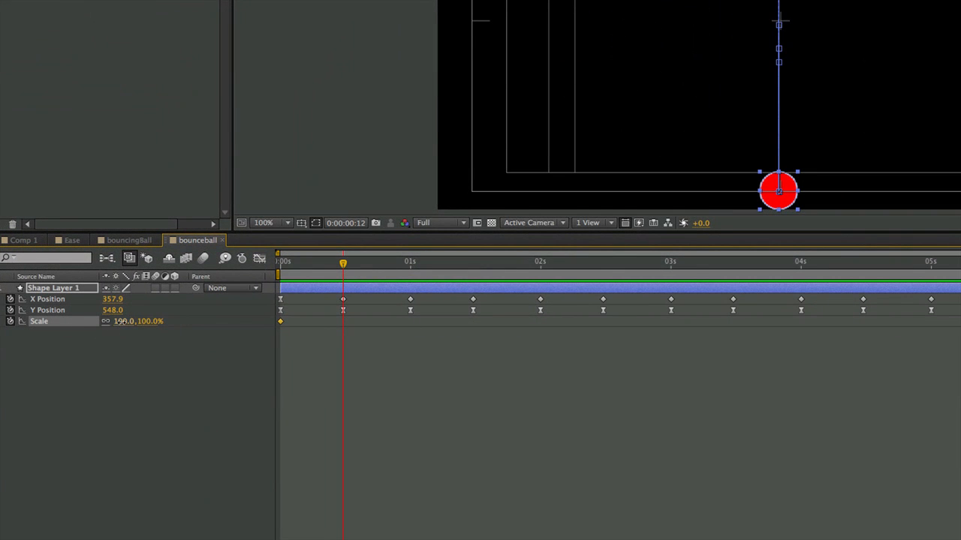
{"action": "left_click", "coordinate": [119, 321]}
{"action": "type", "text": "200"}
{"action": "key", "text": "Return"}
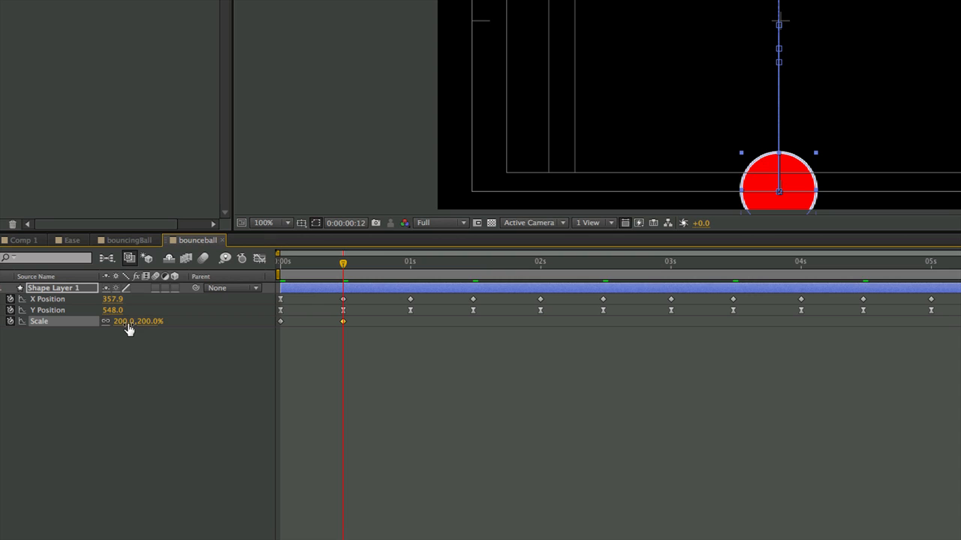
{"action": "left_click", "coordinate": [120, 324]}
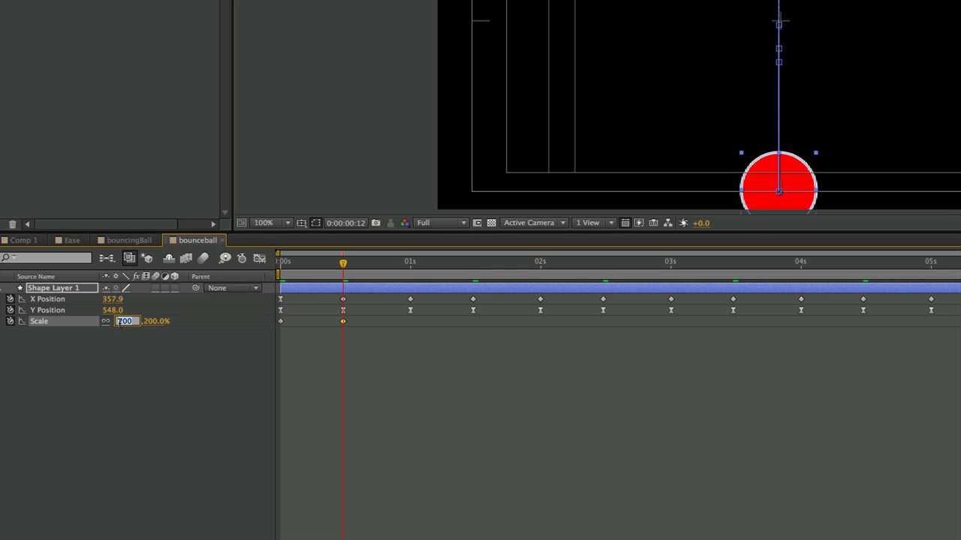
{"action": "type", "text": "100"}
{"action": "key", "text": "Return"}
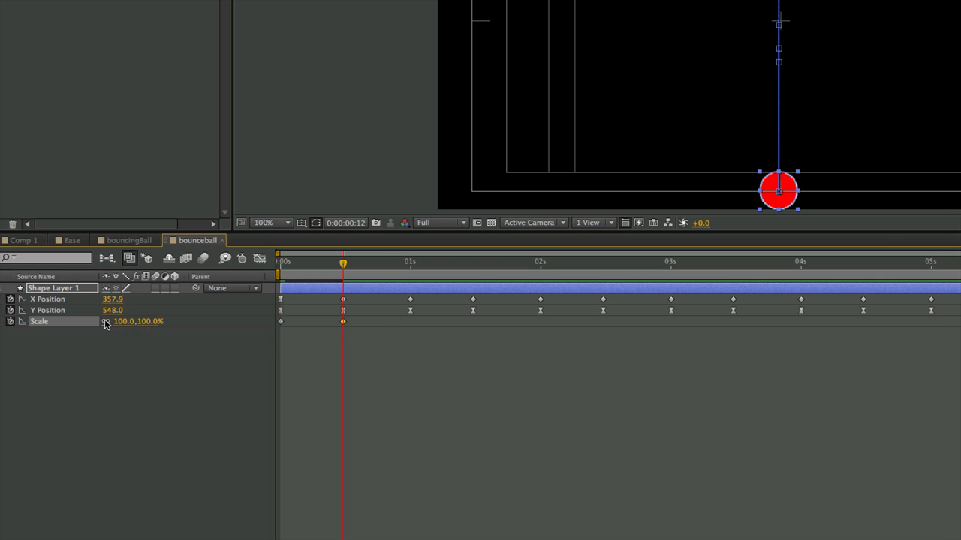
Step: With Scale unlinked, squash the ball to 100, 70% at 0:00:00:12 and move it down to Y Position 554
{"action": "left_click", "coordinate": [154, 334]}
{"action": "left_click_drag", "start_coordinate": [147, 321], "coordinate": [134, 323]}
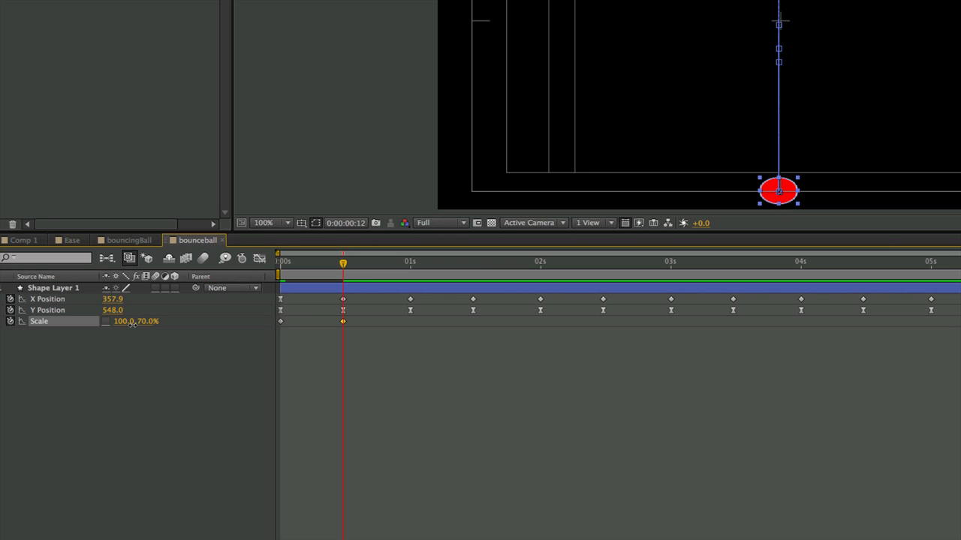
{"action": "left_click_drag", "start_coordinate": [132, 324], "coordinate": [132, 324]}
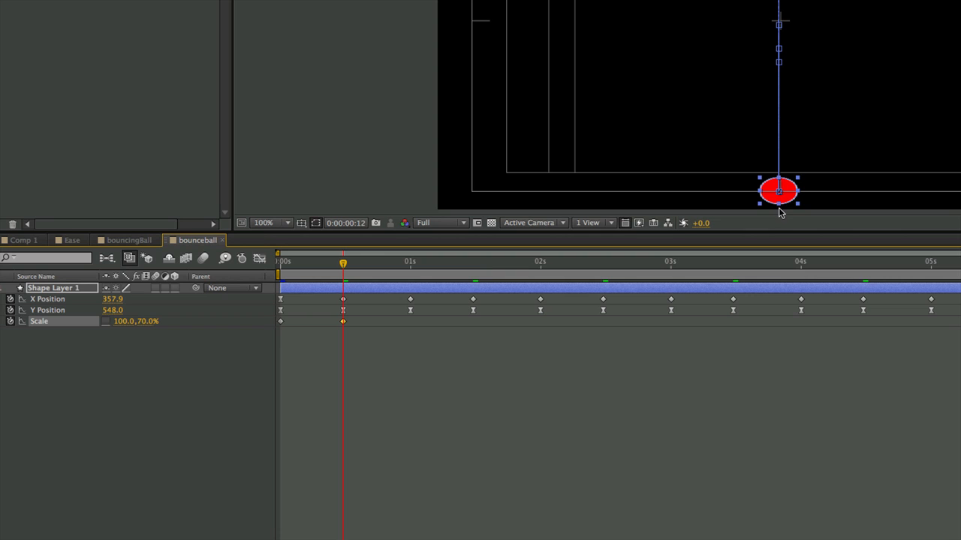
{"action": "left_click_drag", "start_coordinate": [783, 203], "coordinate": [781, 207]}
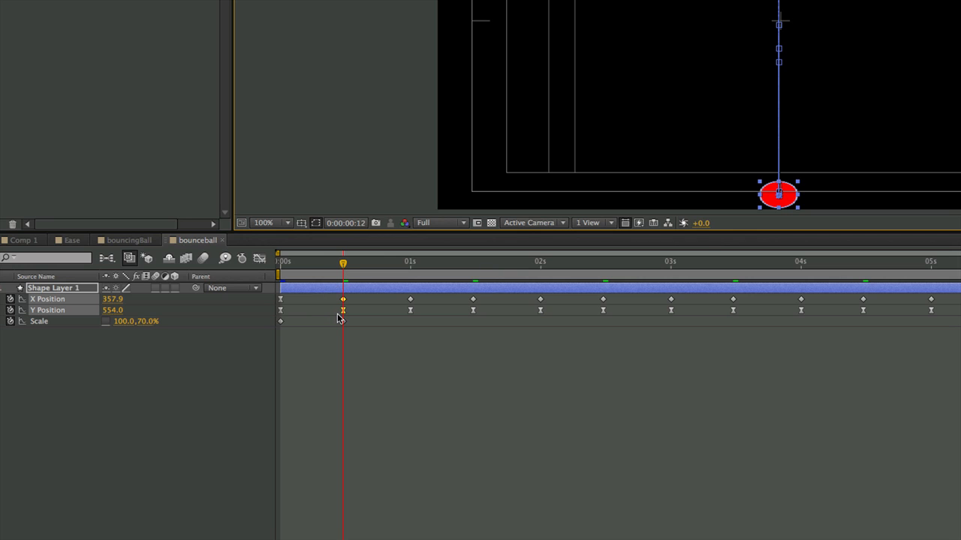
Step: Copy the two Scale keyframes at 0:00:00:00 and 0:00:00:12 and paste them starting at 0:00:01:00
{"action": "left_click", "coordinate": [343, 265]}
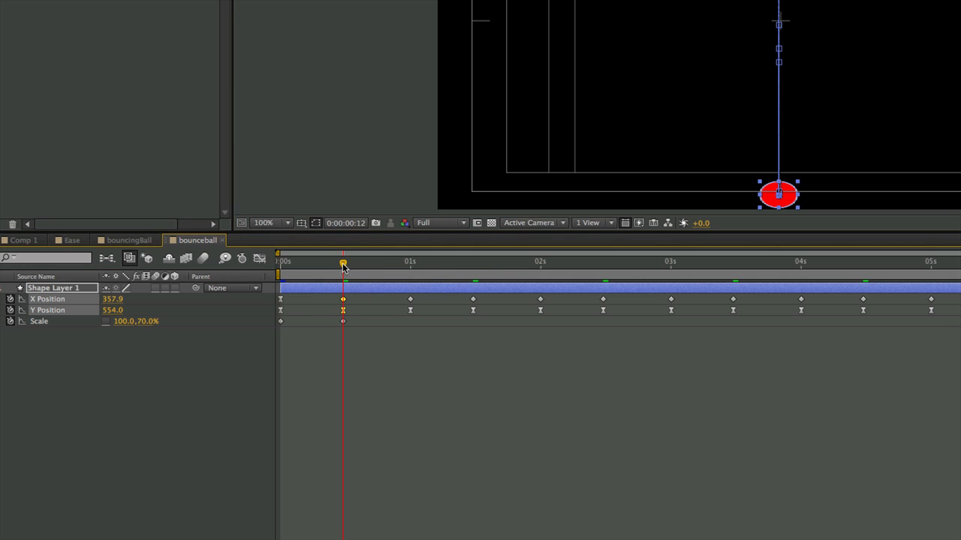
{"action": "left_click_drag", "start_coordinate": [343, 266], "coordinate": [409, 272]}
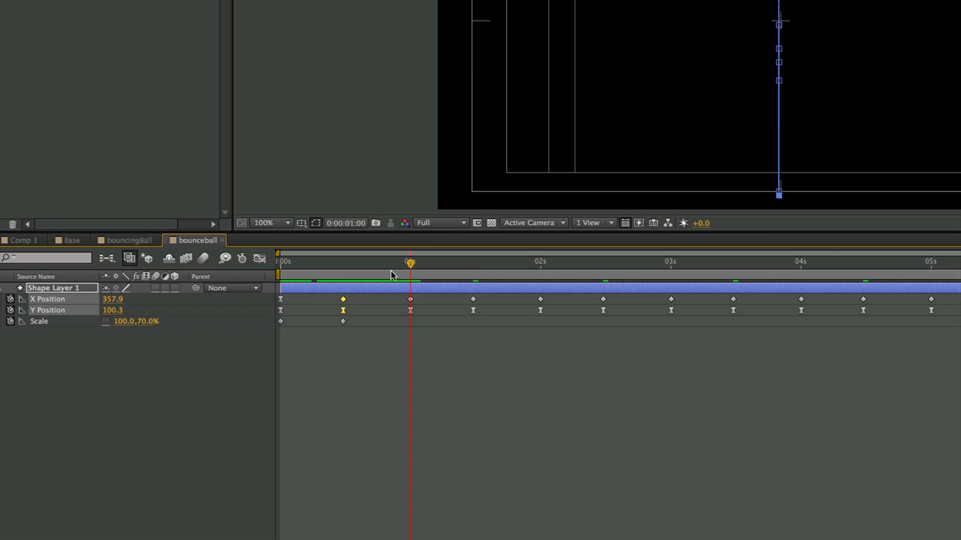
{"action": "left_click_drag", "start_coordinate": [409, 271], "coordinate": [349, 277]}
{"action": "left_click_drag", "start_coordinate": [353, 320], "coordinate": [283, 324]}
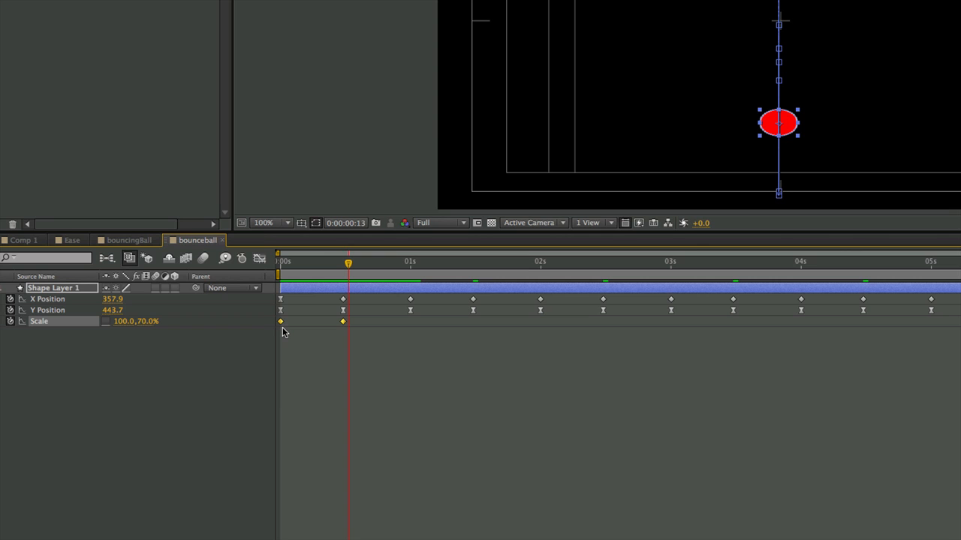
{"action": "left_click", "coordinate": [410, 262]}
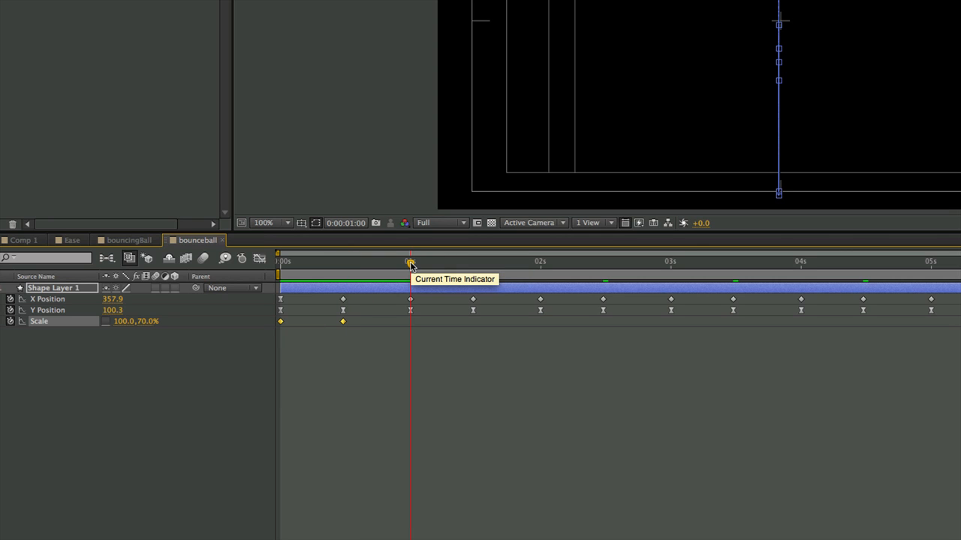
{"action": "key", "text": "ctrl+v"}
Step: Repeat the squash pattern across the composition by pasting the copied Scale keyframes at 0:00:02:00, 0:00:04:00 and 0:00:08:00
{"action": "left_click_drag", "start_coordinate": [492, 315], "coordinate": [275, 333]}
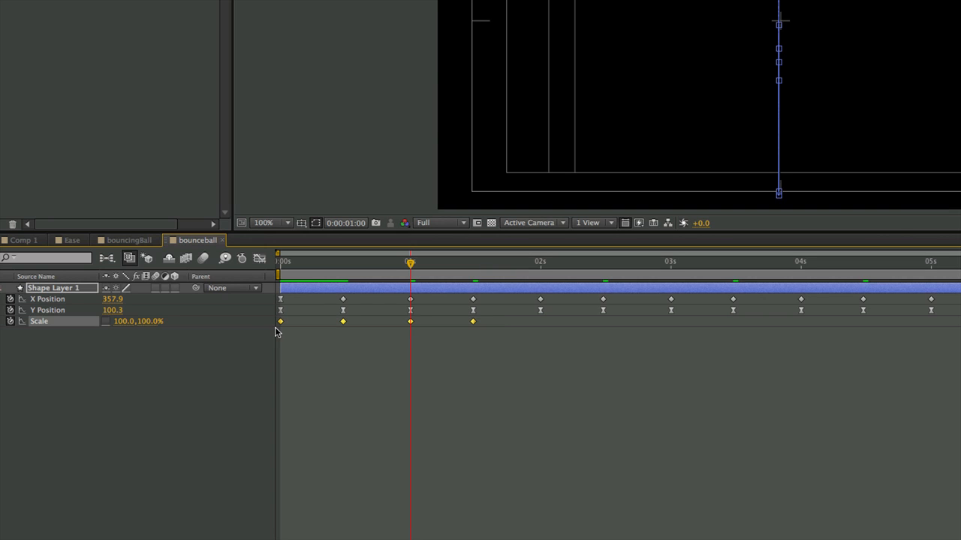
{"action": "left_click", "coordinate": [540, 263]}
{"action": "key", "text": "ctrl+v"}
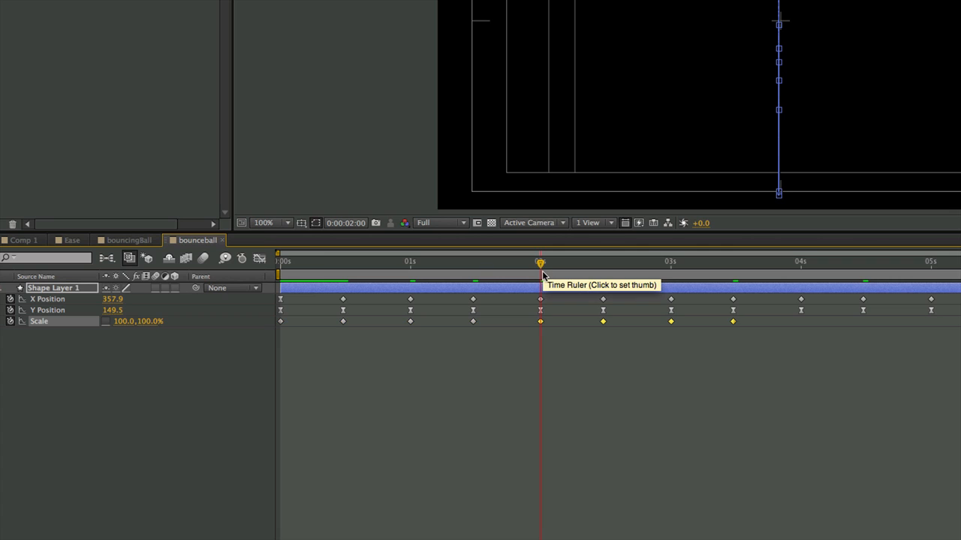
{"action": "left_click_drag", "start_coordinate": [755, 324], "coordinate": [272, 344]}
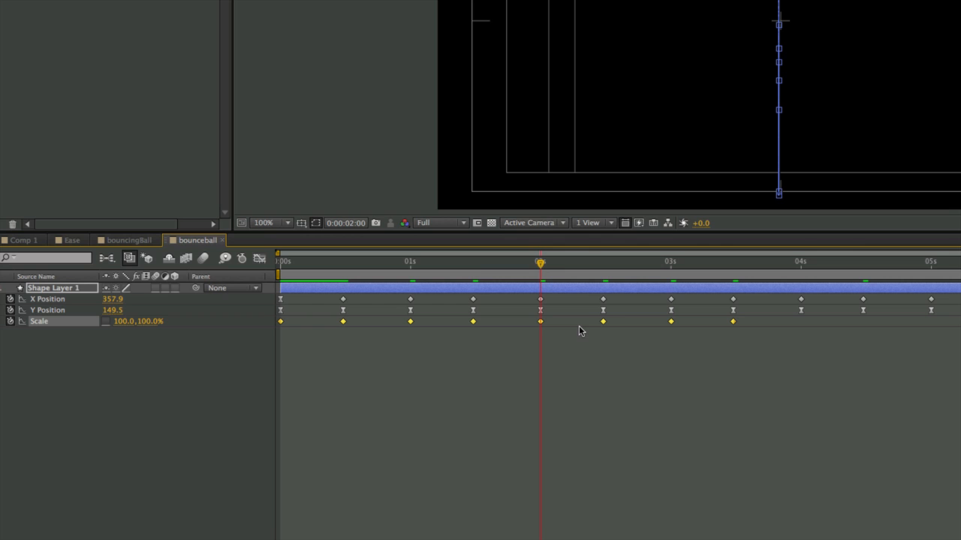
{"action": "left_click", "coordinate": [800, 263]}
{"action": "key", "text": "ctrl+v"}
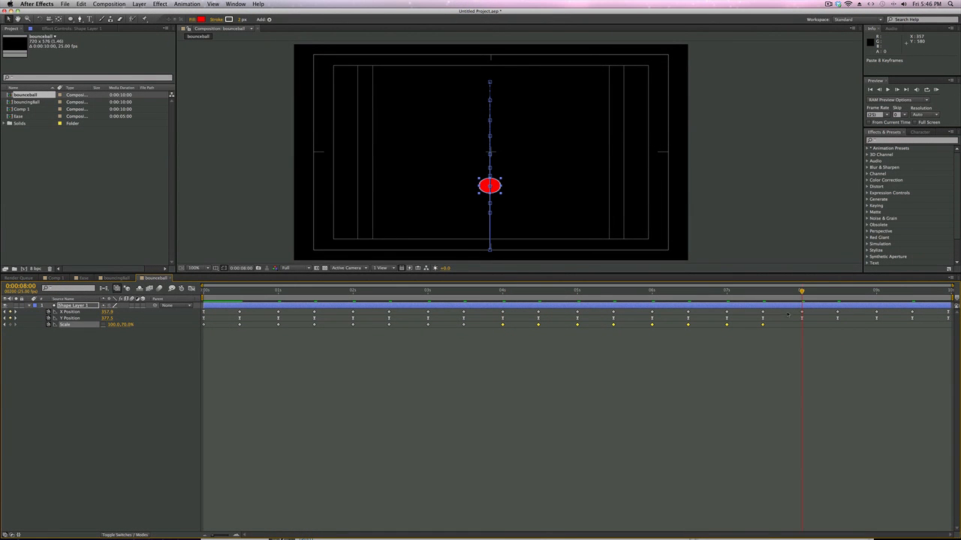
{"action": "key", "text": "super+v"}
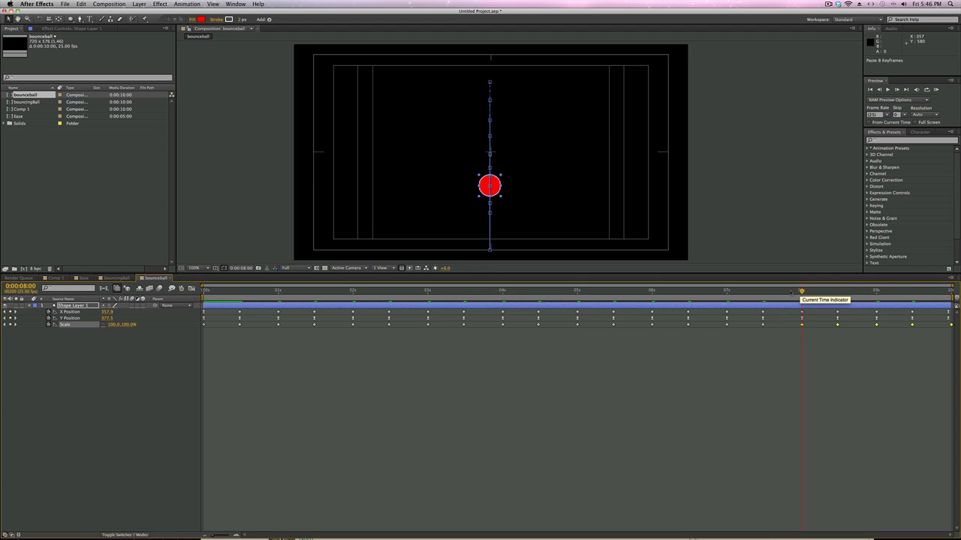
Step: Run a RAM preview of the squashing bounce and scrub back to 0:00:00:10 to examine the ball's shape before impact
{"action": "key", "text": "KP_0"}
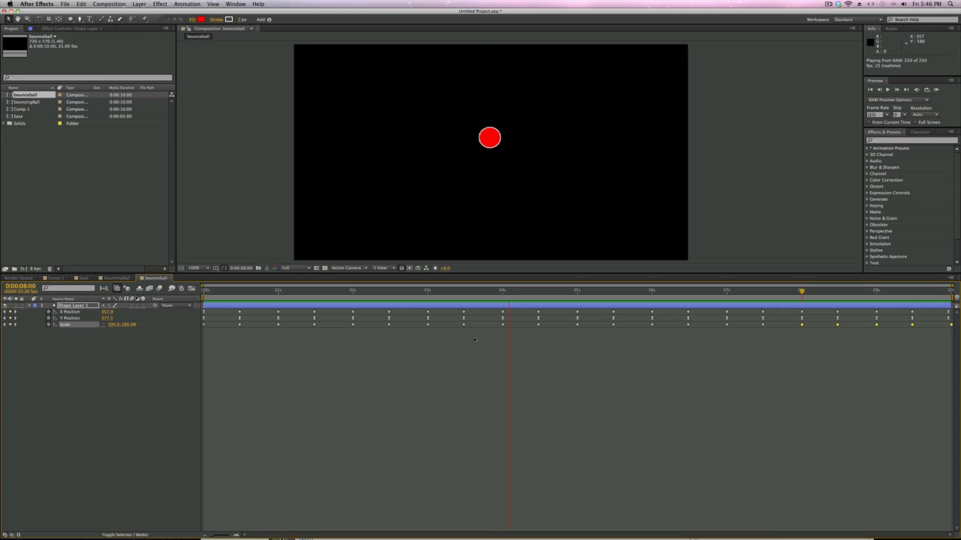
{"action": "key", "text": "space"}
{"action": "left_click_drag", "start_coordinate": [414, 295], "coordinate": [458, 292]}
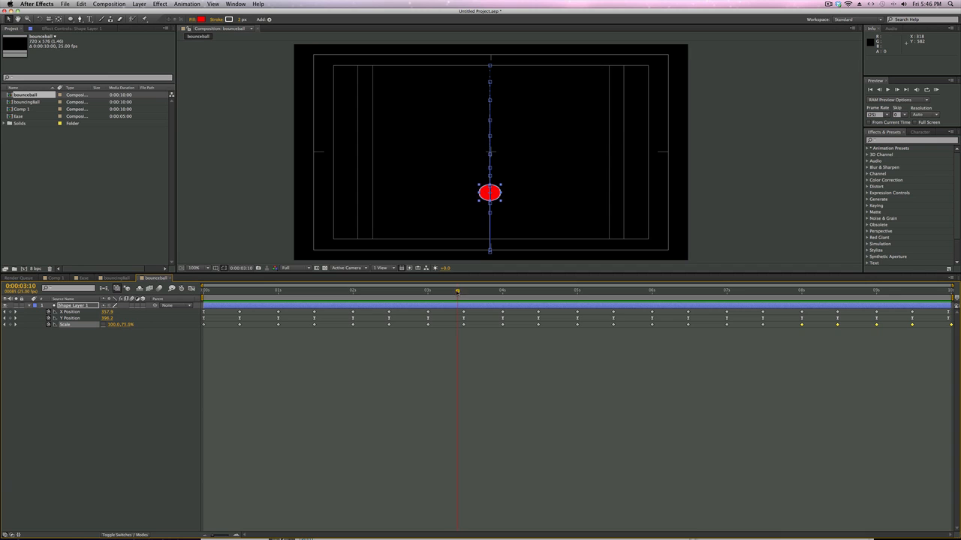
{"action": "left_click_drag", "start_coordinate": [458, 292], "coordinate": [235, 307]}
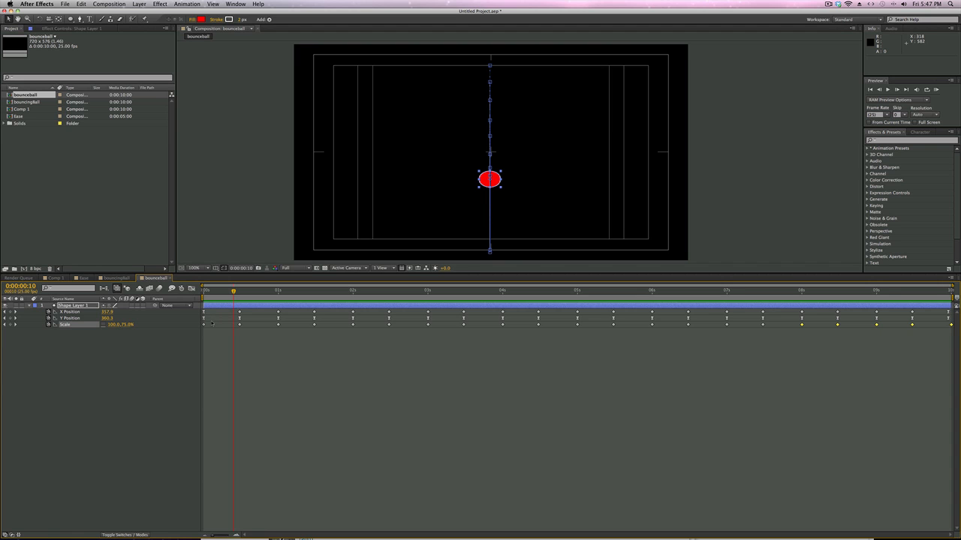
Step: Copy the 100% Scale keyframe at 0:00:00:00 and paste it around the first impact at 0:00:00:11 and 0:00:00:15
{"action": "left_click", "coordinate": [211, 324]}
{"action": "left_click", "coordinate": [204, 325]}
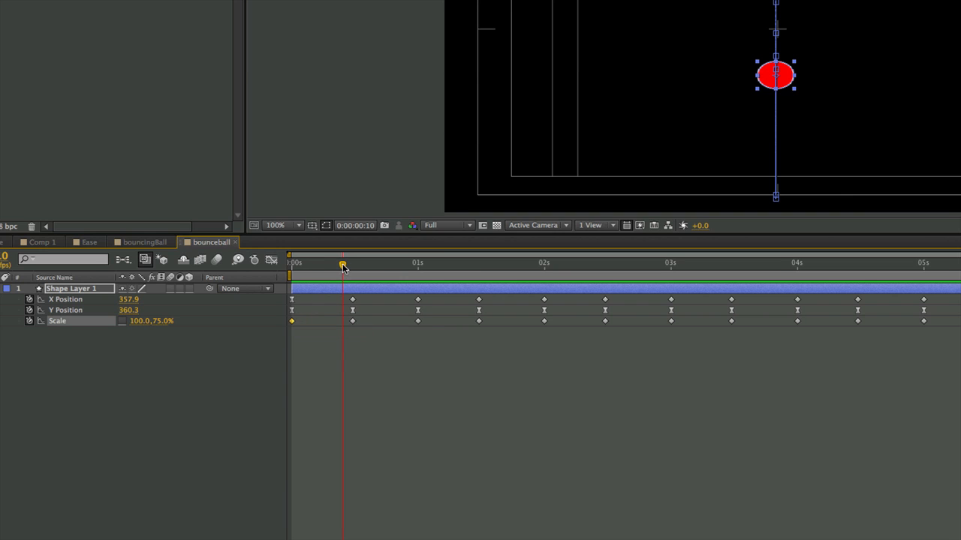
{"action": "left_click_drag", "start_coordinate": [343, 267], "coordinate": [347, 265]}
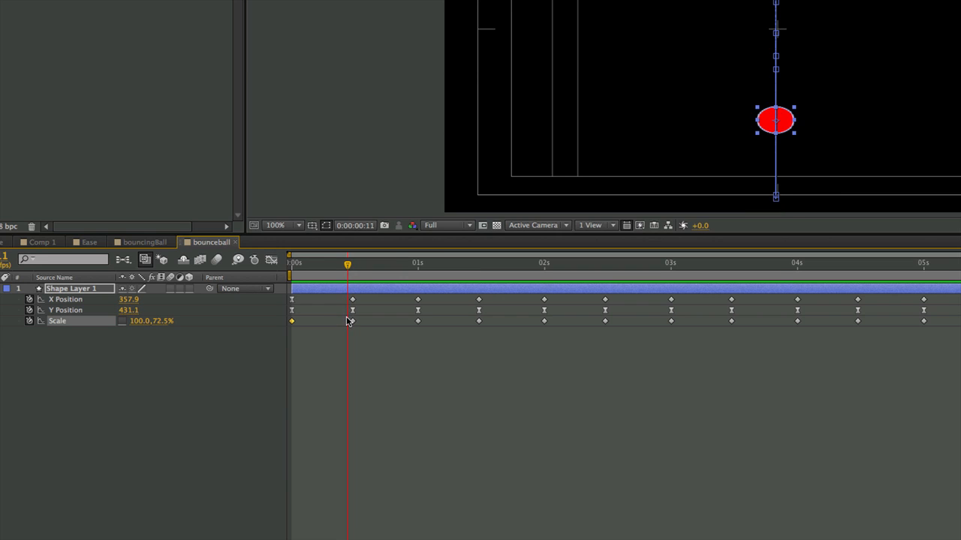
{"action": "key", "text": "ctrl+v"}
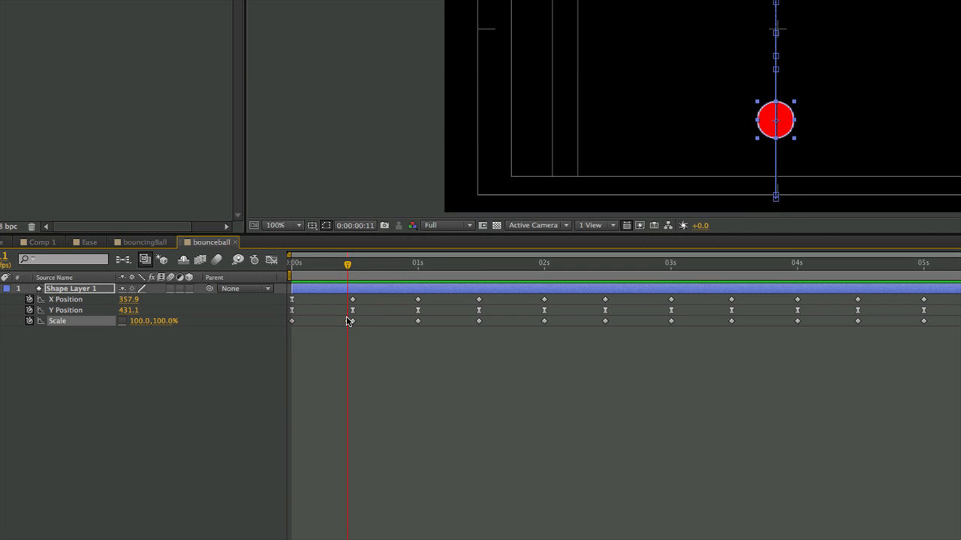
{"action": "mouse_move", "coordinate": [350, 268]}
{"action": "left_mouse_down"}
{"action": "mouse_move", "coordinate": [328, 266]}
{"action": "mouse_move", "coordinate": [363, 269]}
{"action": "left_mouse_up"}
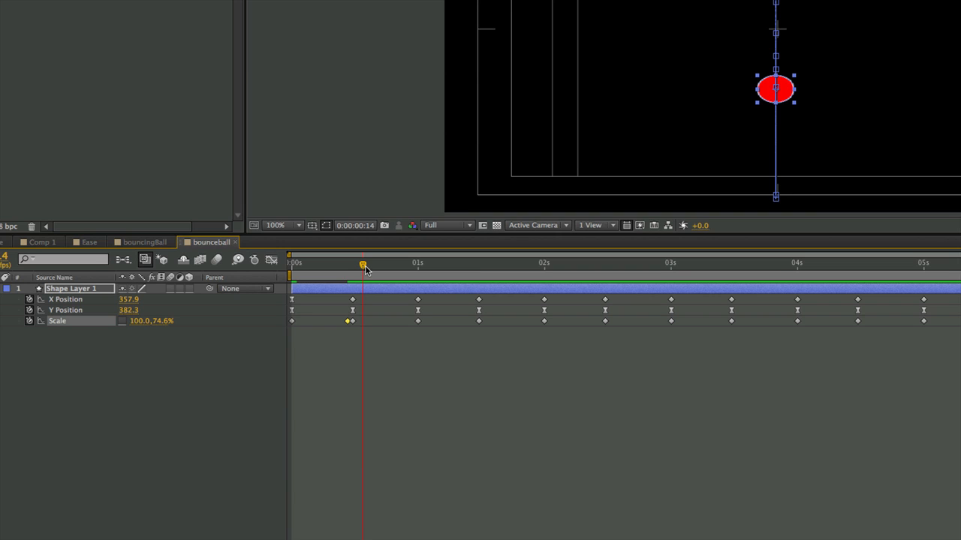
{"action": "left_click_drag", "start_coordinate": [365, 270], "coordinate": [368, 268]}
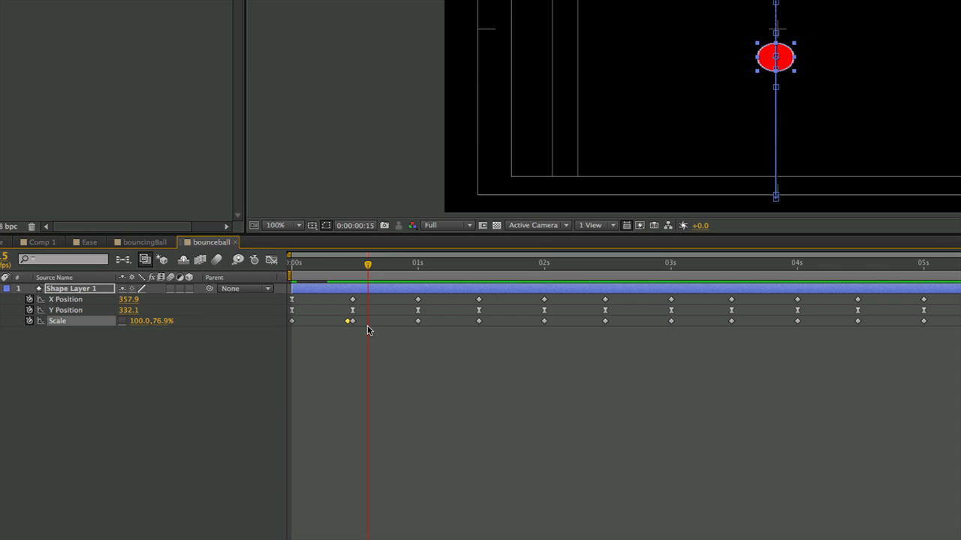
{"action": "key", "text": "ctrl+v"}
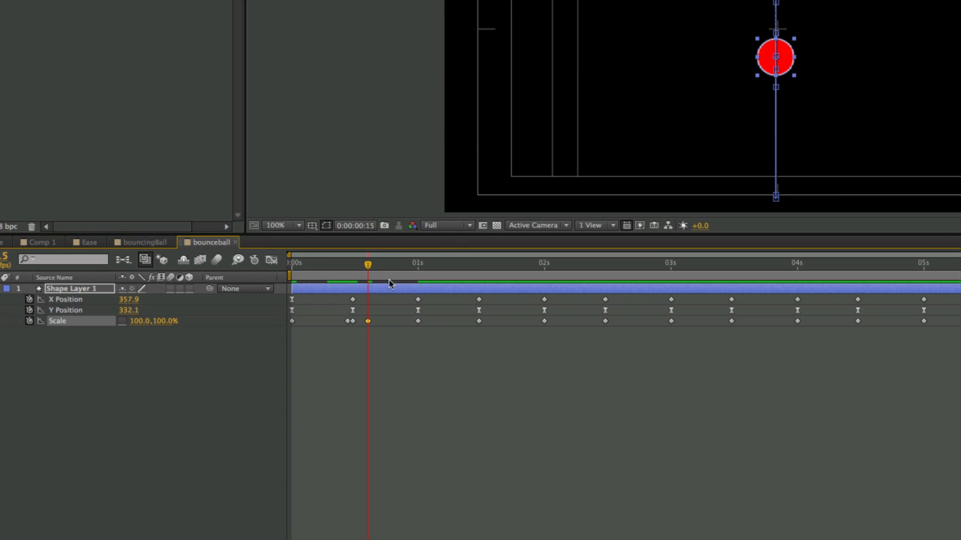
Step: Paste the 100% Scale keyframe around the second impact at 0:00:01:11 and 0:00:01:15, and before the third at 0:00:02:11
{"action": "left_click_drag", "start_coordinate": [368, 267], "coordinate": [473, 276]}
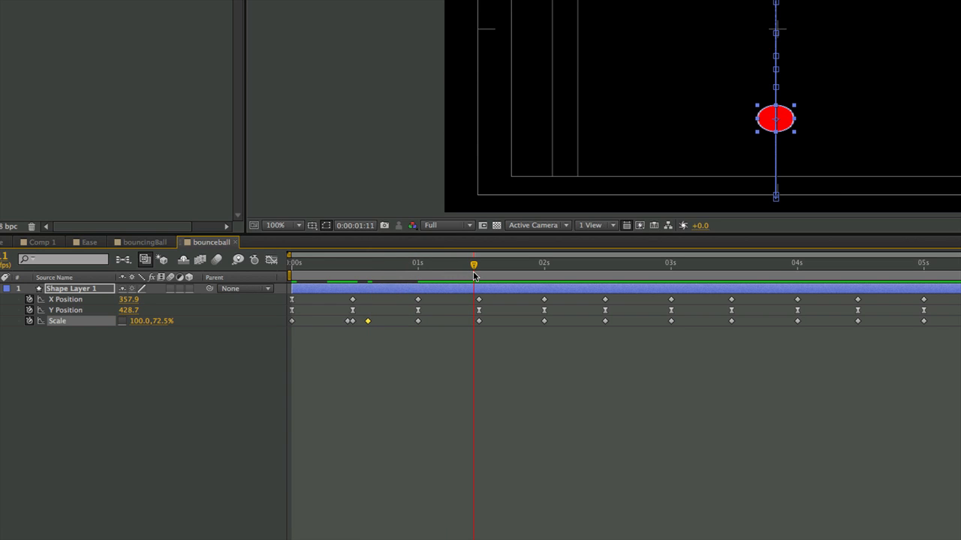
{"action": "key", "text": "alt+shift+s"}
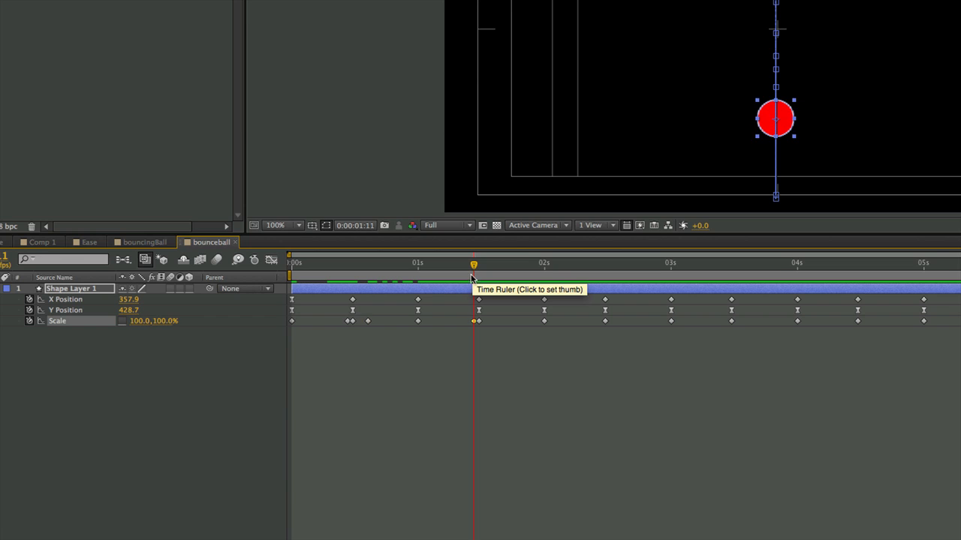
{"action": "left_click_drag", "start_coordinate": [474, 267], "coordinate": [493, 272]}
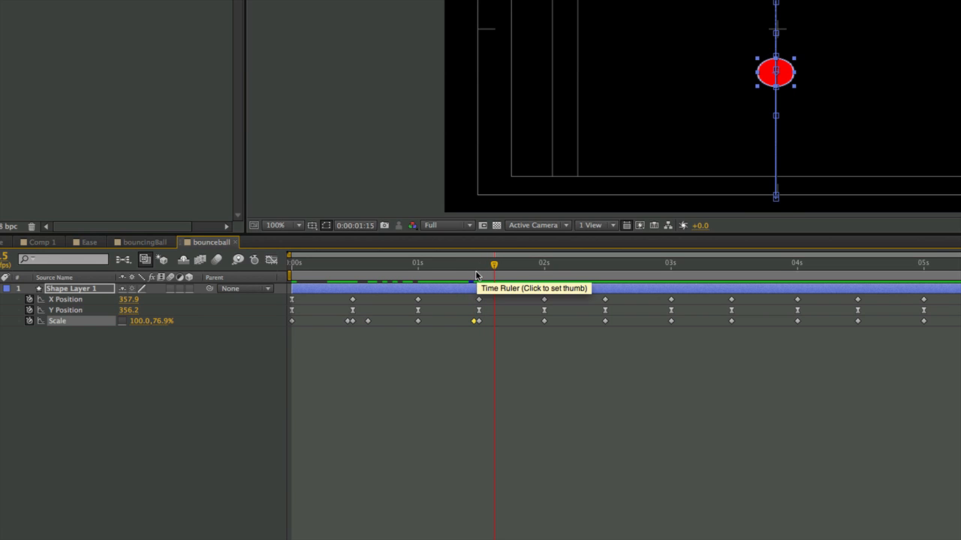
{"action": "key", "text": "ctrl+v"}
{"action": "left_click_drag", "start_coordinate": [494, 265], "coordinate": [599, 275]}
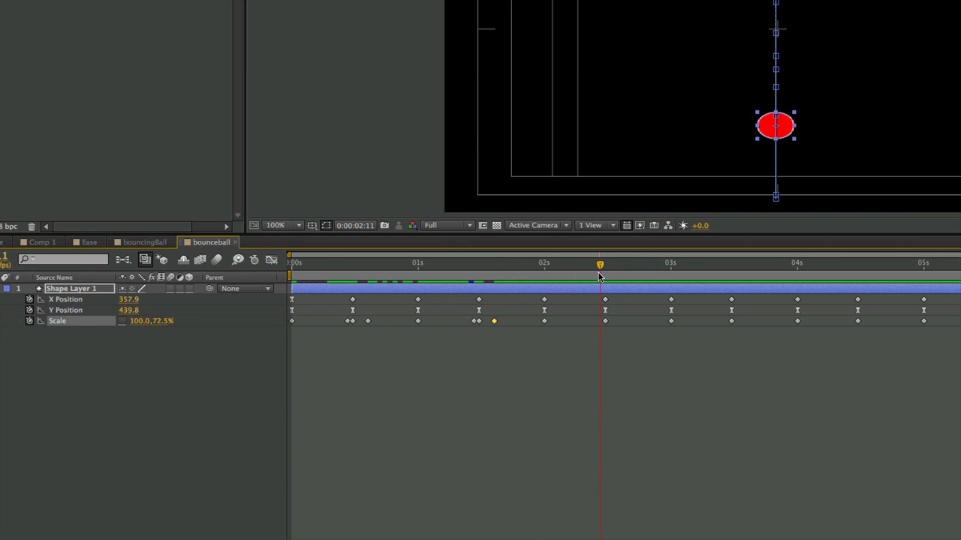
{"action": "key", "text": "ctrl+v"}
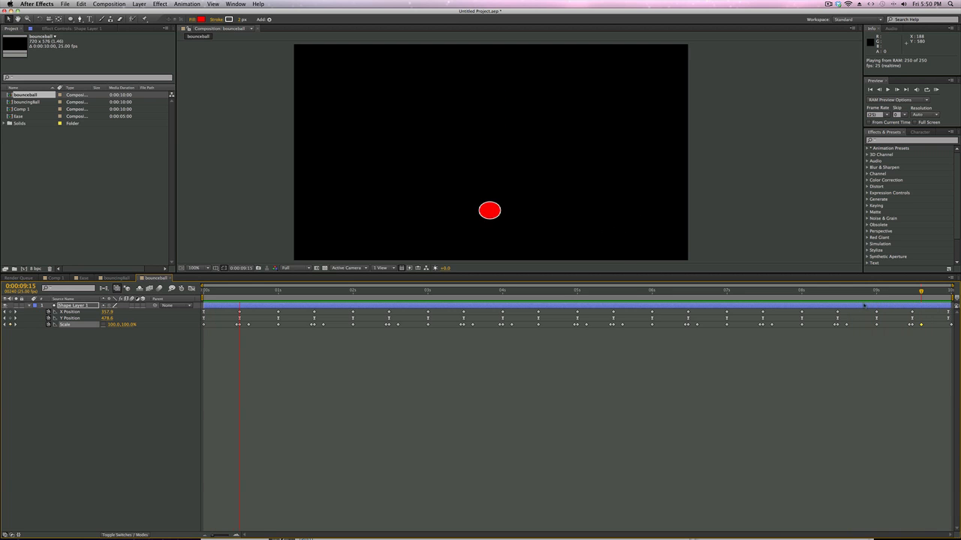
Step: Stop the playback, scrub through the last bounces to 0:00:07:13, and run a RAM preview of the whole animation again
{"action": "key", "text": "space"}
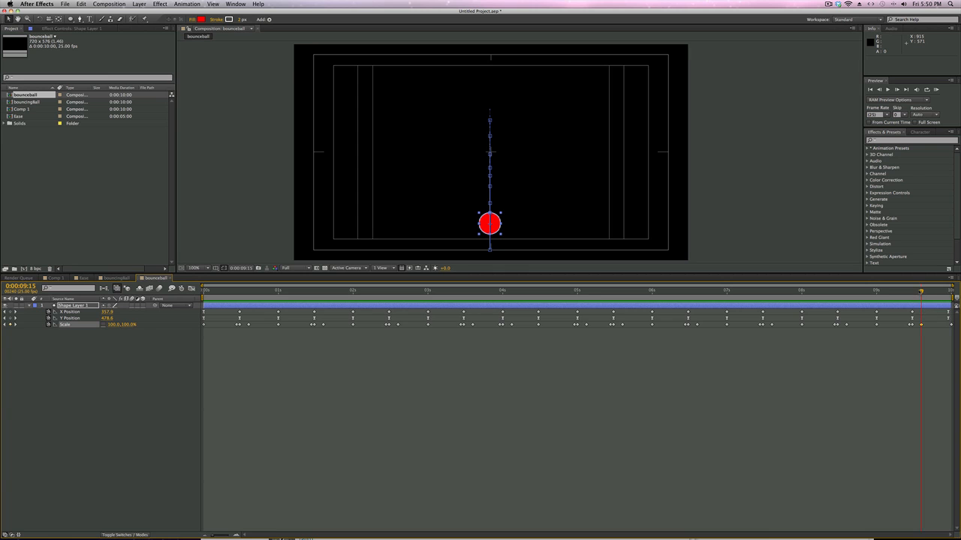
{"action": "left_click_drag", "start_coordinate": [921, 292], "coordinate": [954, 296]}
{"action": "left_click_drag", "start_coordinate": [892, 292], "coordinate": [767, 292]}
{"action": "key", "text": "KP_0"}
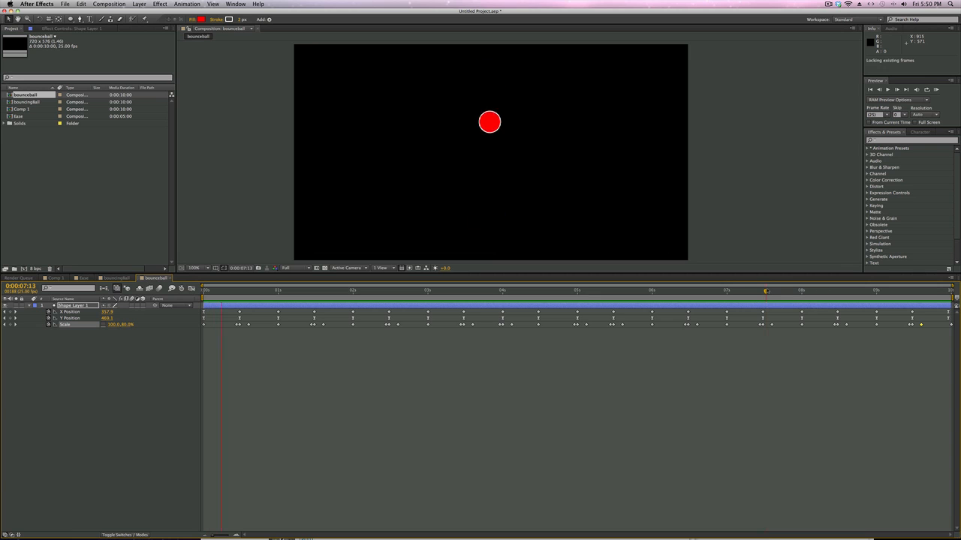